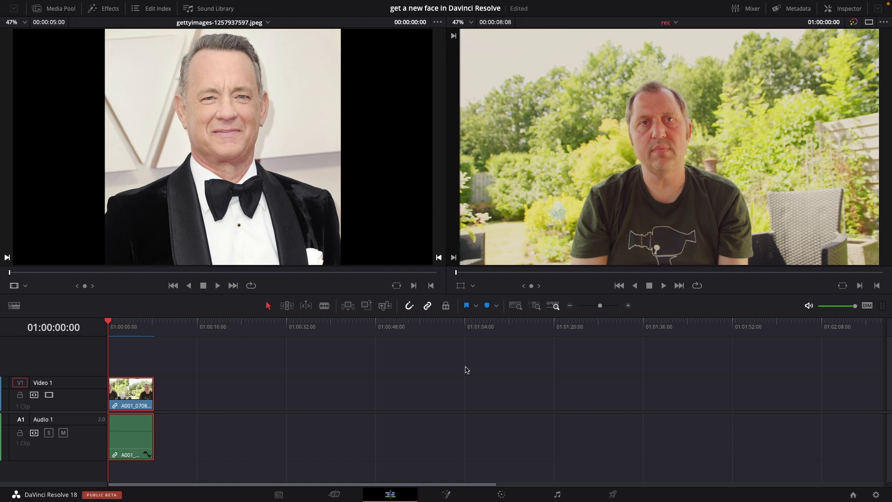
# On the Color page, play the clip and stop at 01:00:02:14 on a front-facing frame.
pyautogui.click(501, 494)
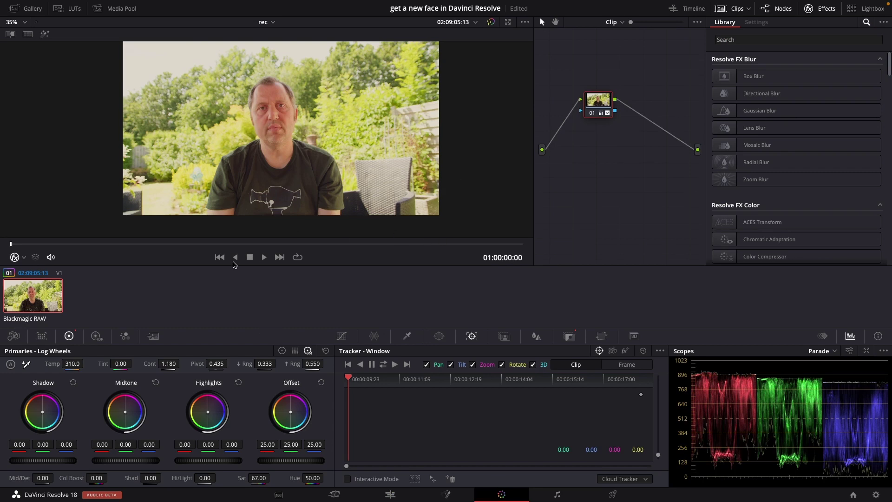
pyautogui.press('space')
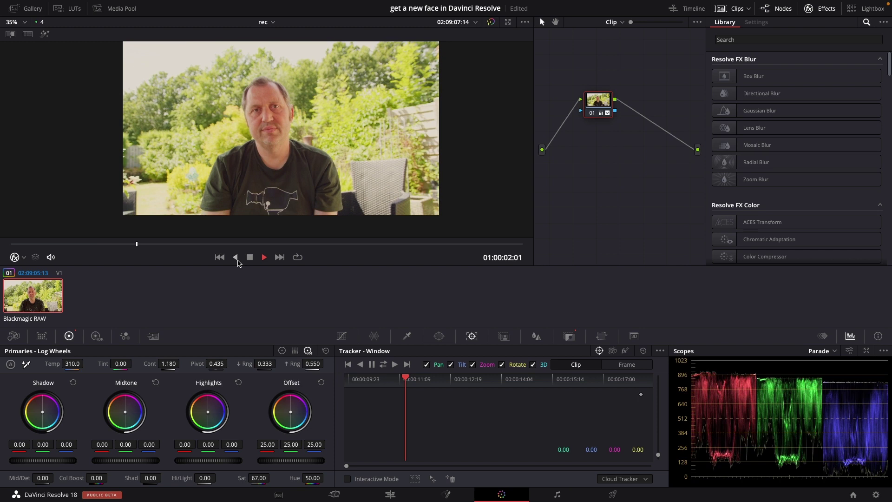
pyautogui.press('space')
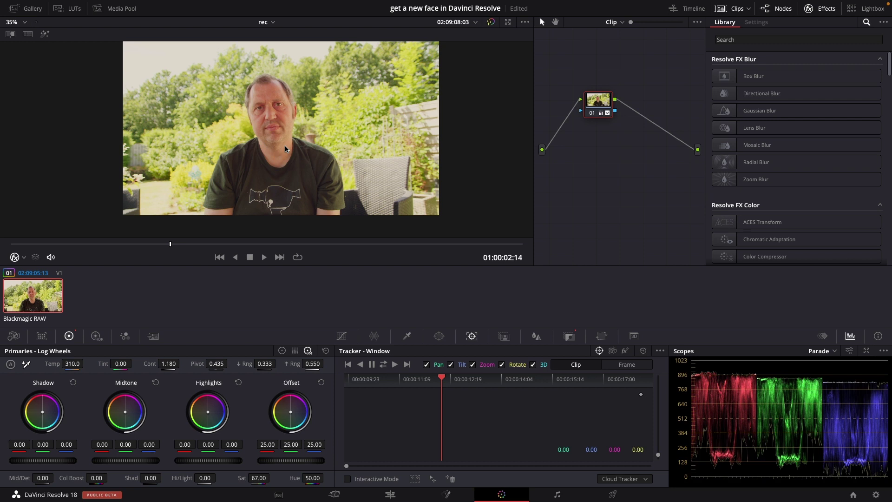
# Search 'sur', add Surface Tracker as a node after node 01, and zoom the viewer onto the face.
pyautogui.click(737, 41)
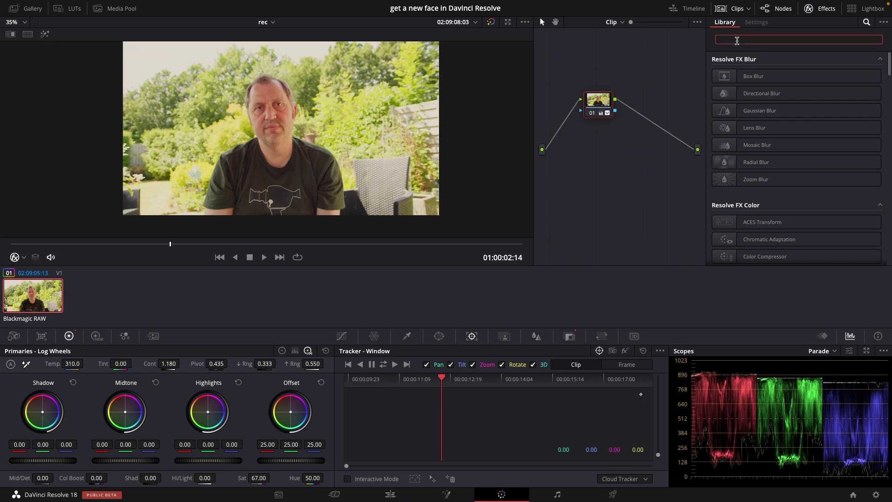
pyautogui.write('sur')
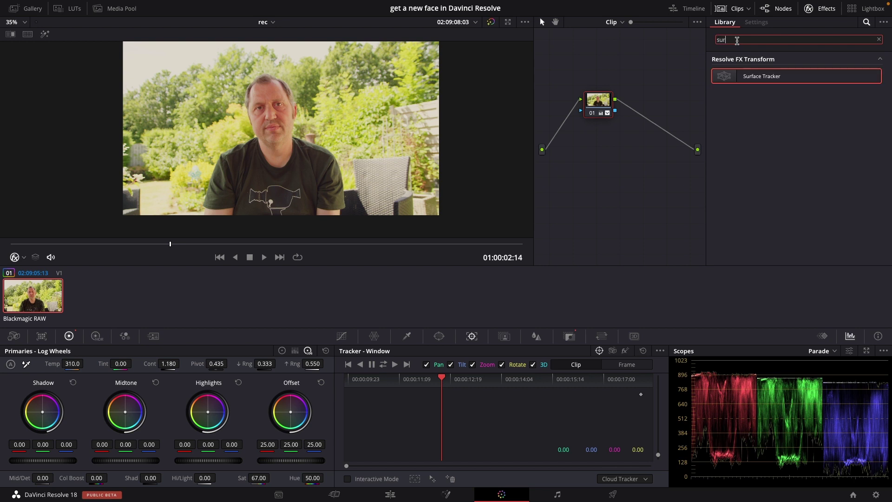
pyautogui.moveTo(784, 76)
pyautogui.mouseDown()
pyautogui.moveTo(727, 87)
pyautogui.moveTo(650, 127)
pyautogui.moveTo(662, 111)
pyautogui.mouseUp()
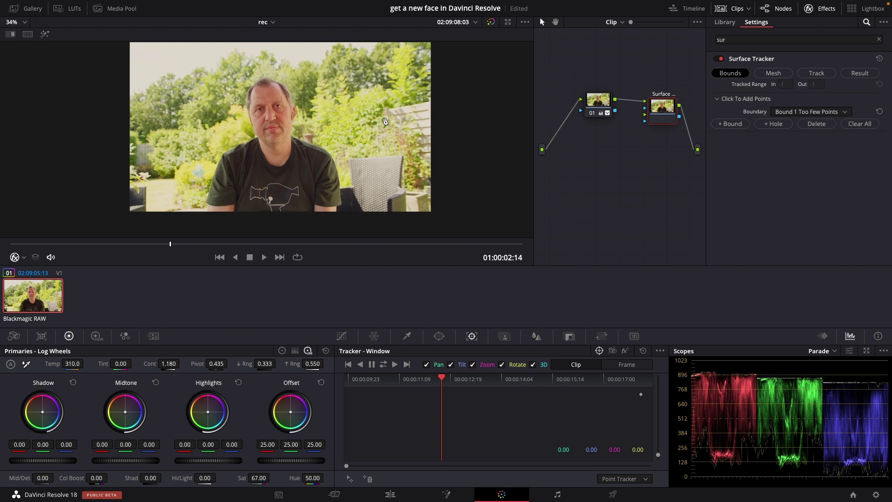
pyautogui.scroll(1, 385, 121)
pyautogui.scroll(5, 385, 121)
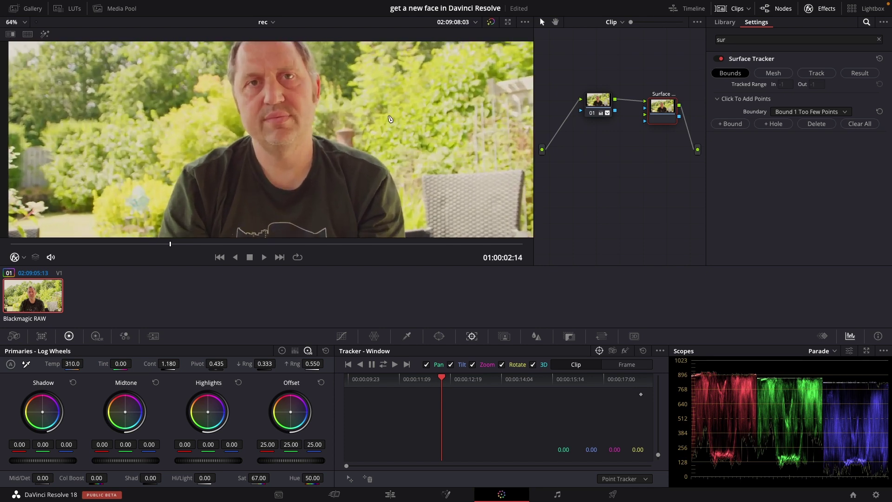
pyautogui.moveTo(409, 130); pyautogui.dragTo(445, 170)
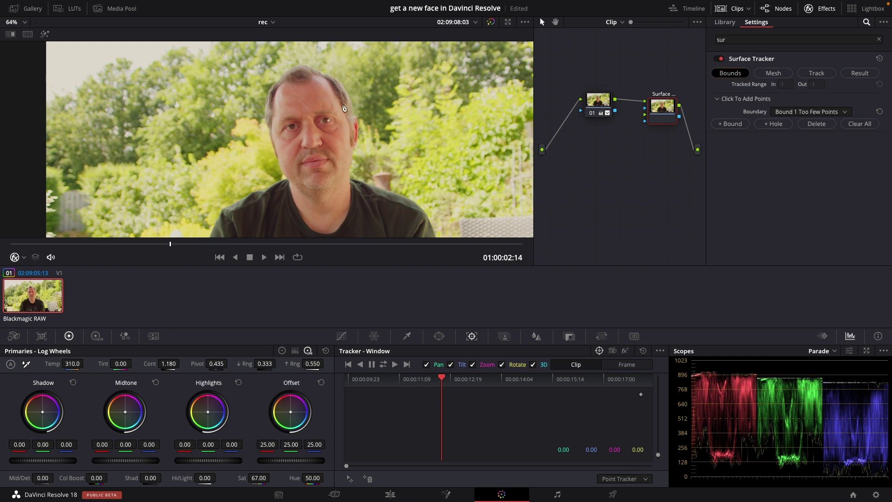
# Place points around the face from forehead down to chin and back, closing Bound 1.
pyautogui.click(284, 83)
pyautogui.click(273, 93)
pyautogui.click(271, 100)
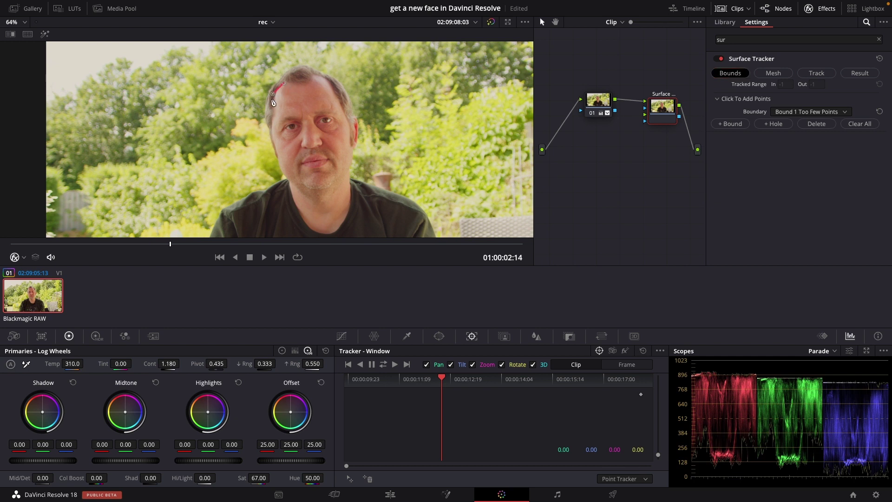
pyautogui.click(270, 124)
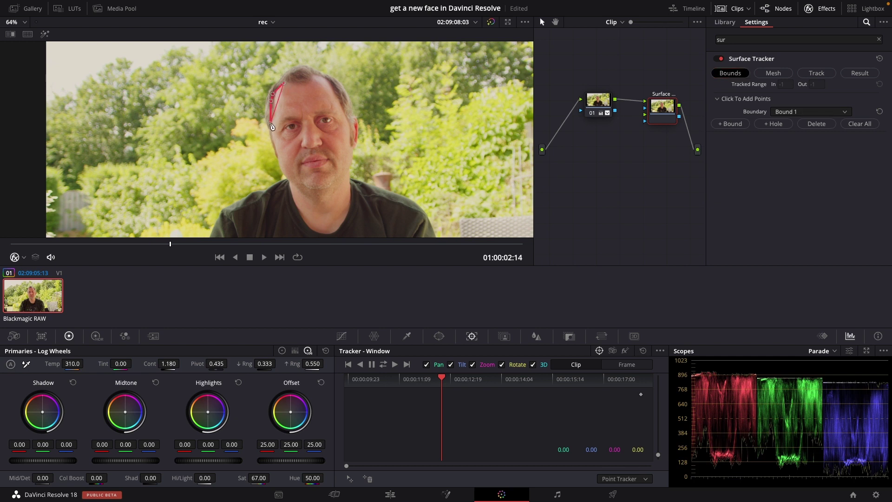
pyautogui.click(281, 164)
pyautogui.click(290, 181)
pyautogui.click(314, 189)
pyautogui.click(328, 187)
pyautogui.click(338, 175)
pyautogui.click(354, 146)
pyautogui.click(350, 121)
pyautogui.click(340, 102)
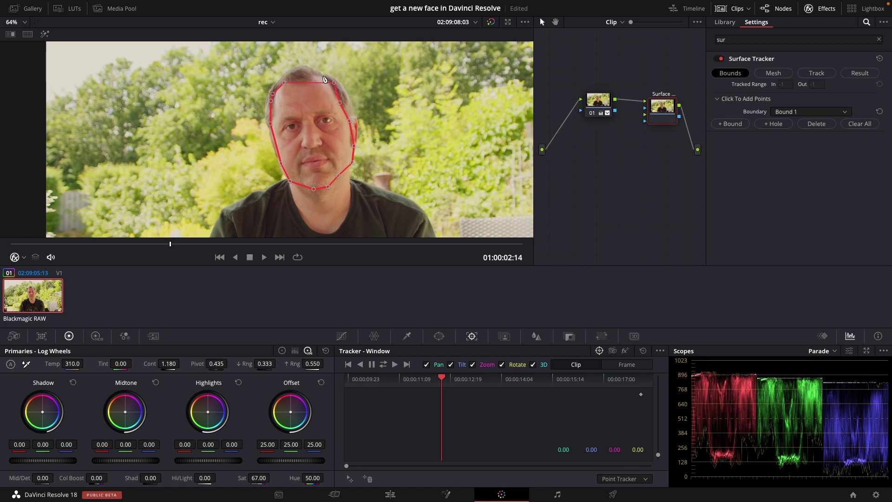
pyautogui.click(323, 75)
pyautogui.click(307, 86)
# Nudge the top forehead and right cheek boundary points inward to hug the face.
pyautogui.moveTo(323, 76); pyautogui.dragTo(317, 76)
pyautogui.moveTo(354, 147); pyautogui.dragTo(352, 148)
pyautogui.moveTo(353, 164); pyautogui.dragTo(352, 166)
# Add Hole 1 outlining the left eye and eyebrow, adjusting the point below the eye.
pyautogui.click(767, 127)
pyautogui.click(766, 126)
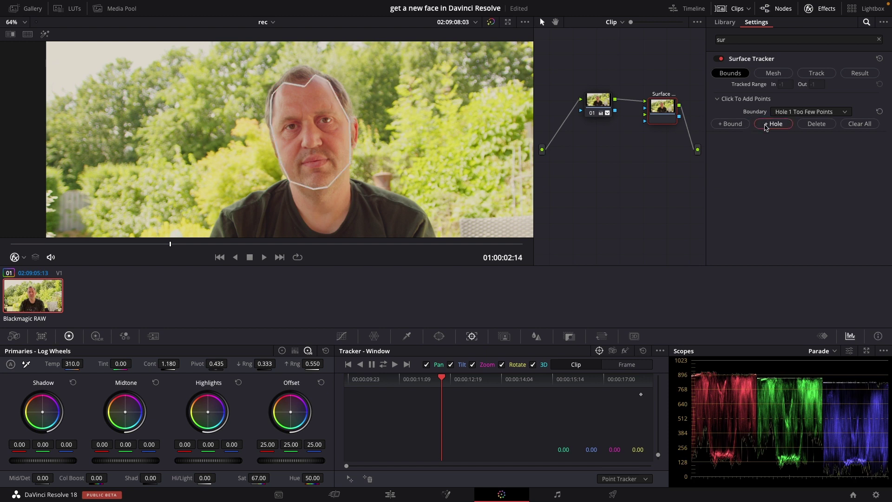
pyautogui.scroll(4, 293, 134)
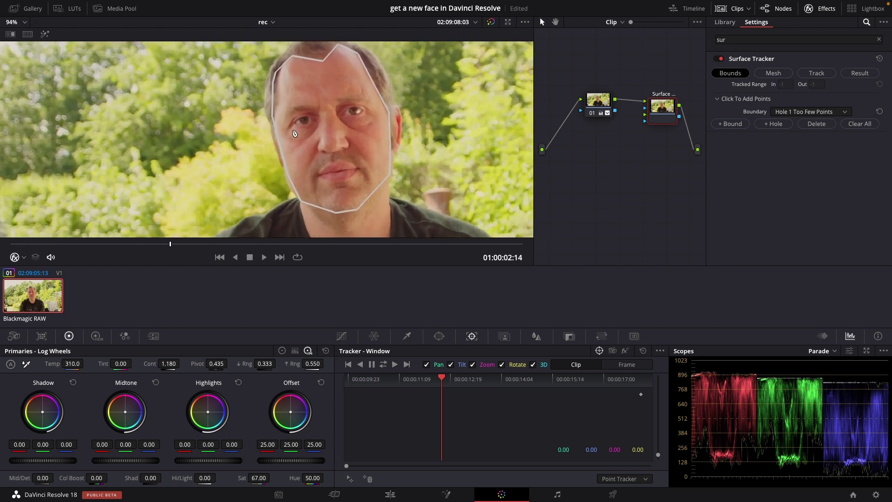
pyautogui.scroll(5, 293, 134)
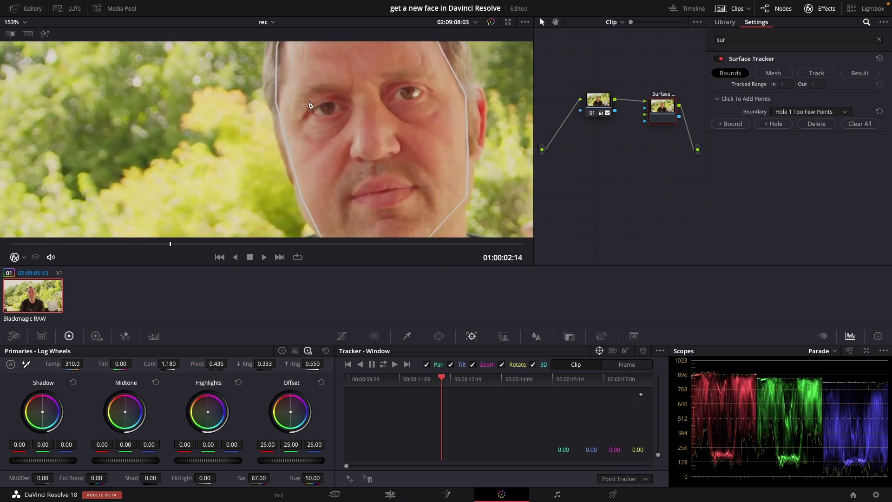
pyautogui.click(324, 96)
pyautogui.click(337, 94)
pyautogui.click(347, 96)
pyautogui.click(351, 110)
pyautogui.click(343, 125)
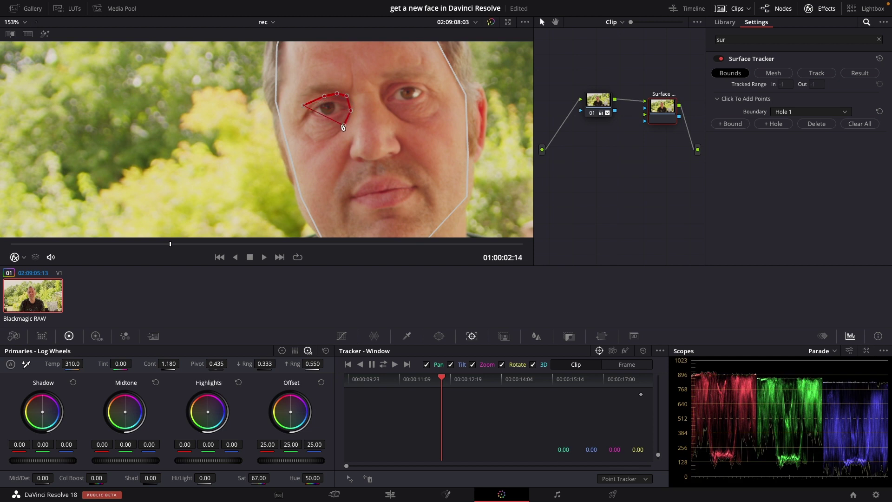
pyautogui.click(323, 135)
pyautogui.click(304, 126)
pyautogui.moveTo(323, 135); pyautogui.dragTo(322, 133)
# Outline the right eye as a second hole, then save the project.
pyautogui.click(772, 126)
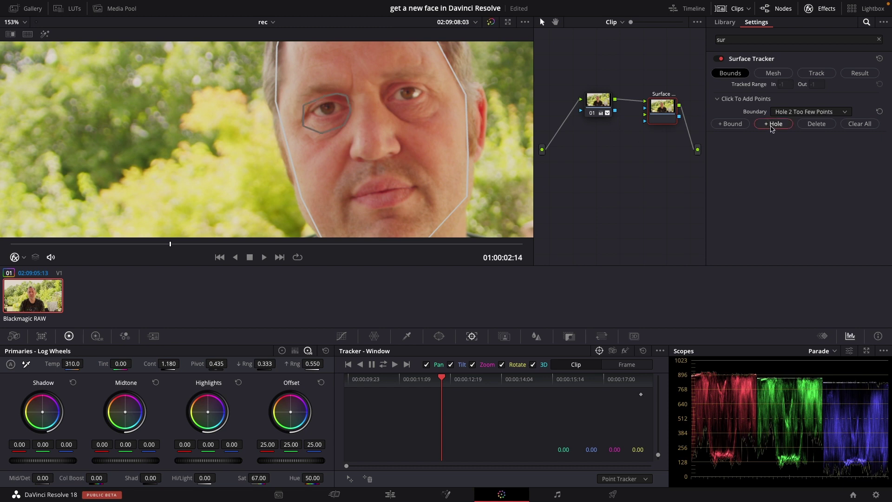
pyautogui.click(385, 86)
pyautogui.click(404, 83)
pyautogui.click(431, 86)
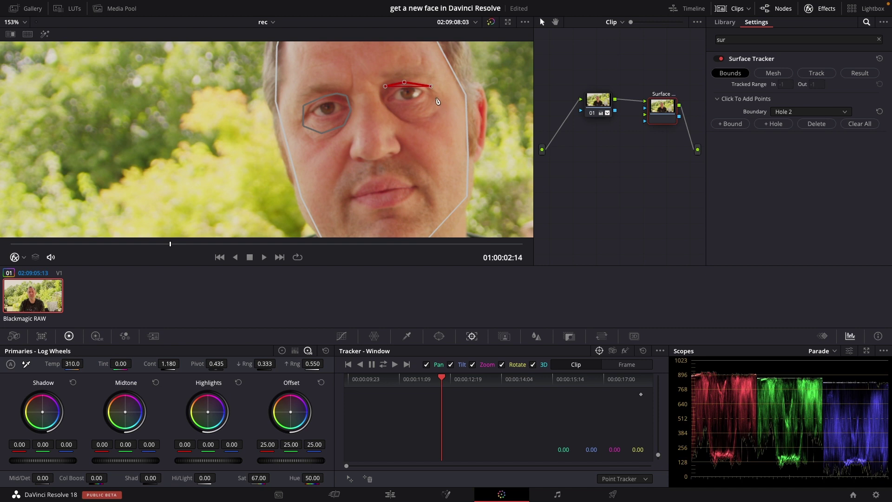
pyautogui.click(435, 98)
pyautogui.click(423, 119)
pyautogui.click(401, 109)
pyautogui.moveTo(401, 109); pyautogui.dragTo(421, 112)
pyautogui.hotkey('ctrl', 's')
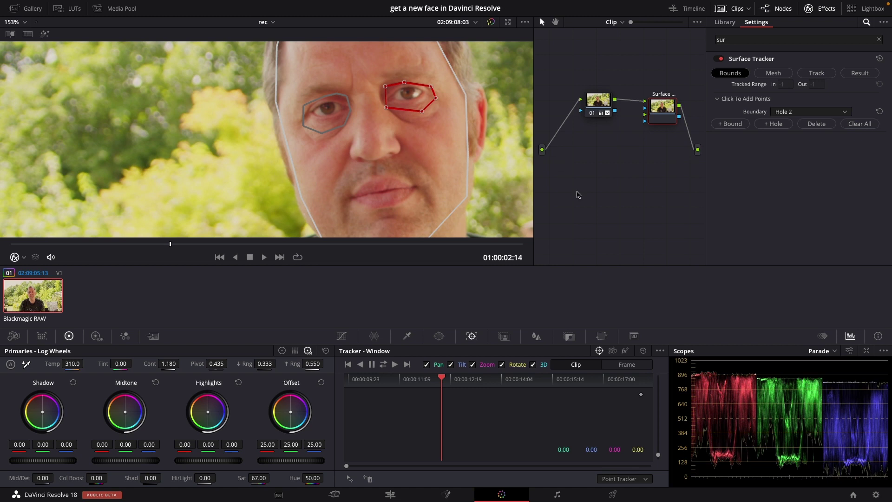
# Reselect Bound 1, refine its lower-left and right-side points, and generate the face mesh.
pyautogui.click(793, 112)
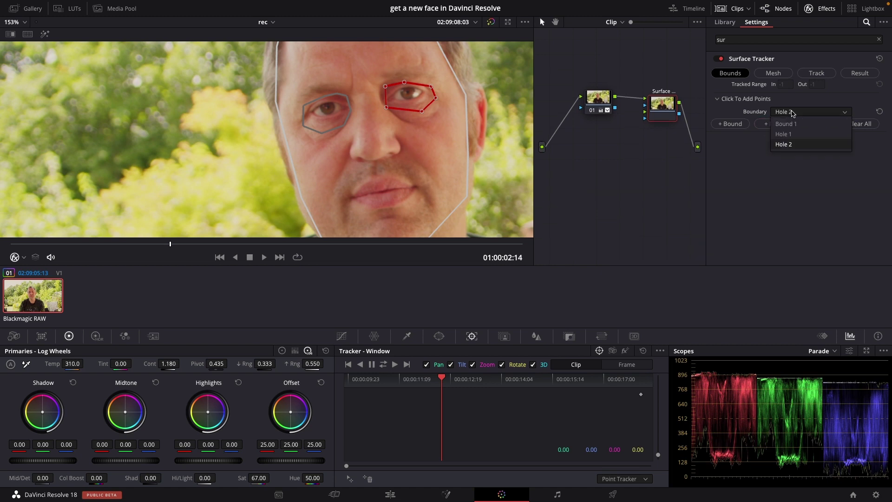
pyautogui.click(786, 124)
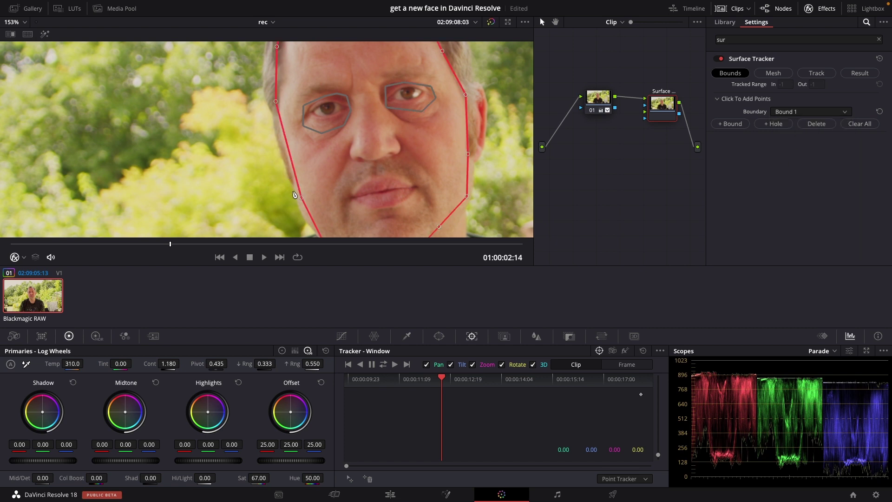
pyautogui.scroll(-2, 328, 195)
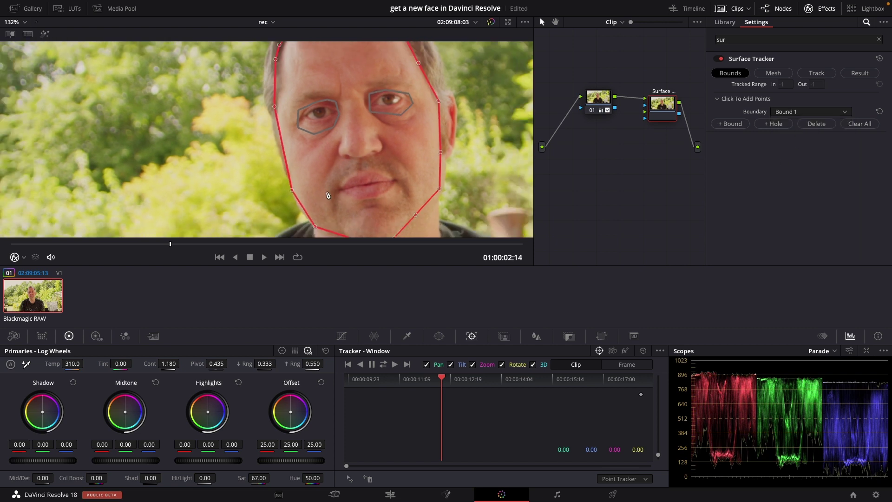
pyautogui.moveTo(315, 226); pyautogui.dragTo(312, 229)
pyautogui.moveTo(440, 189); pyautogui.dragTo(444, 191)
pyautogui.click(444, 163)
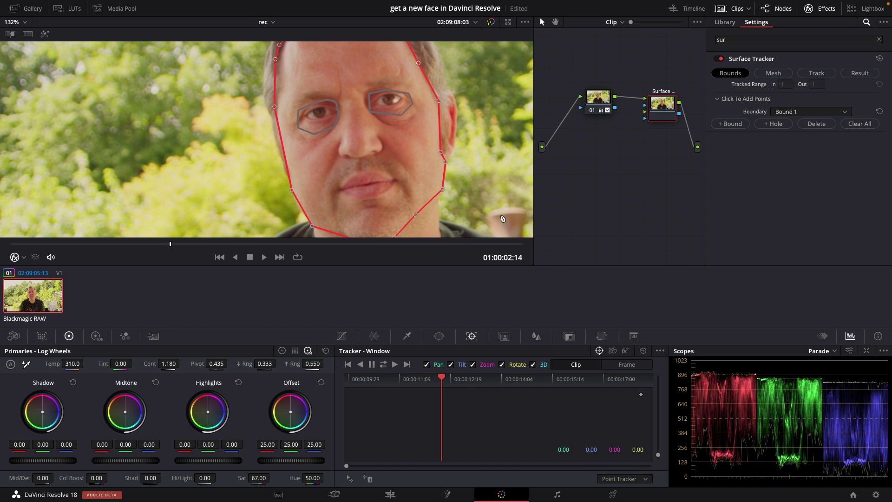
pyautogui.click(773, 73)
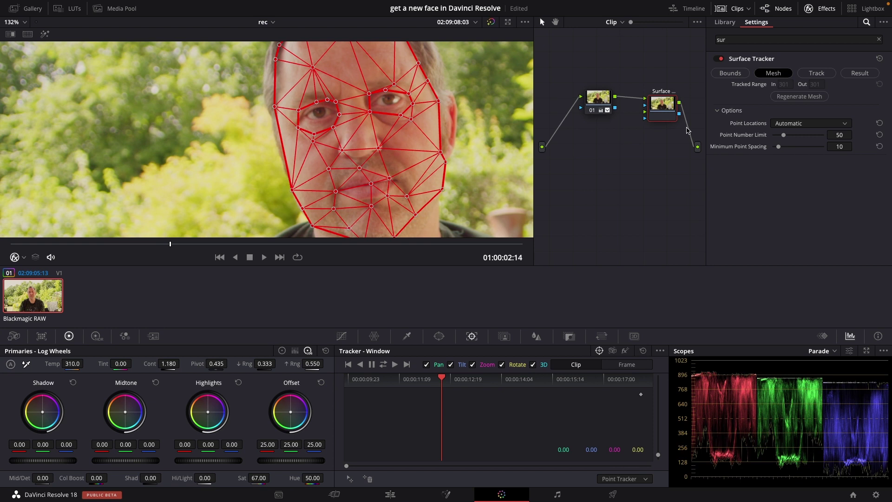
# Zoom the viewer out and run Track Fwd Then Reverse on the face mesh.
pyautogui.scroll(-3, 415, 176)
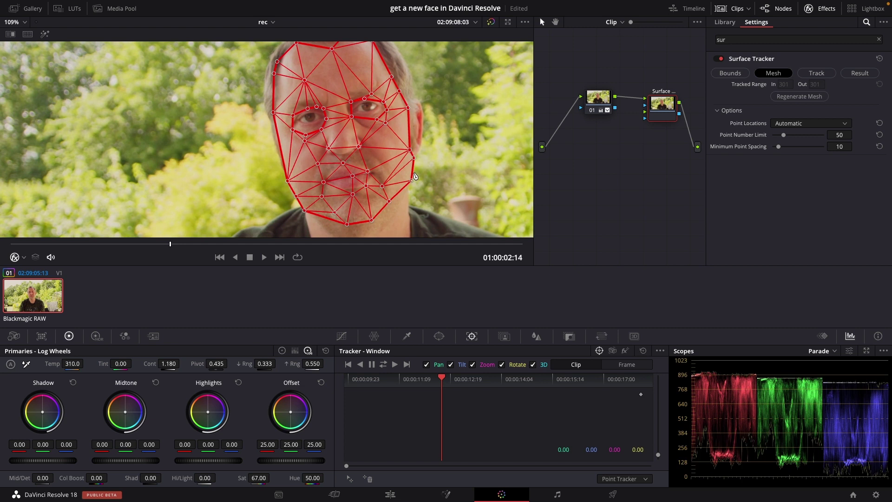
pyautogui.click(806, 74)
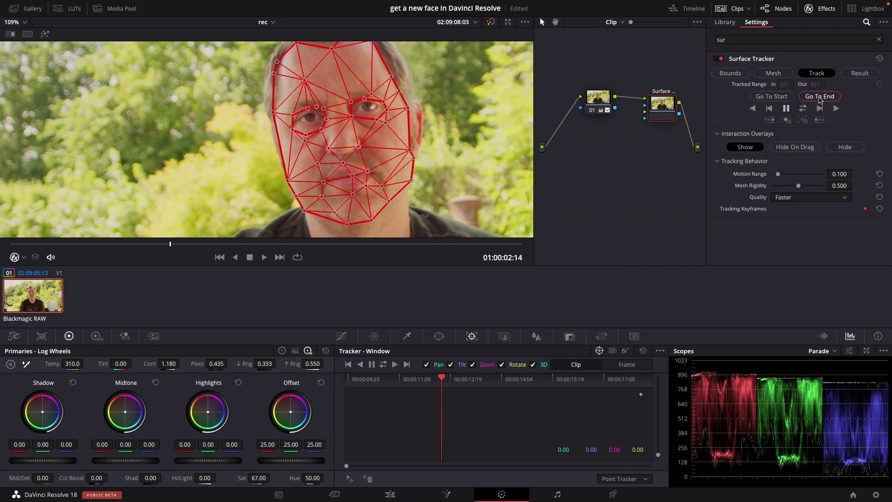
pyautogui.click(807, 109)
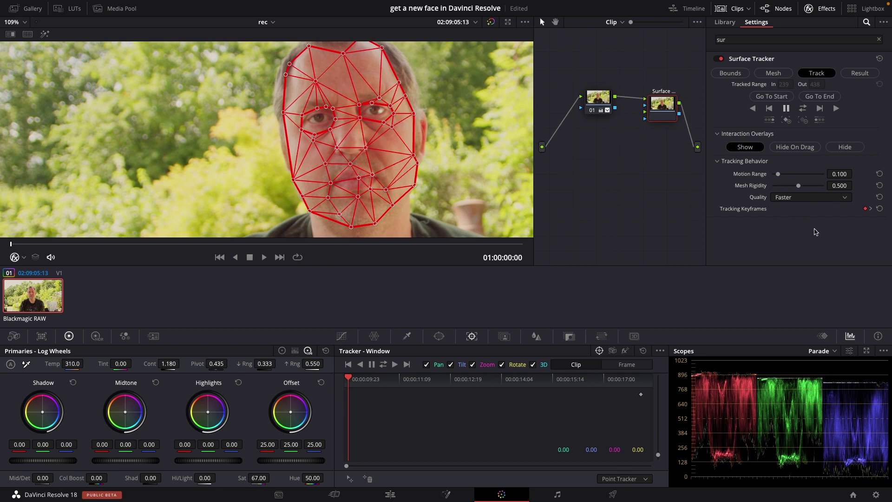
# Add the Tom Hanks clip from the Media Pool to the node graph near the tracker.
pyautogui.click(112, 14)
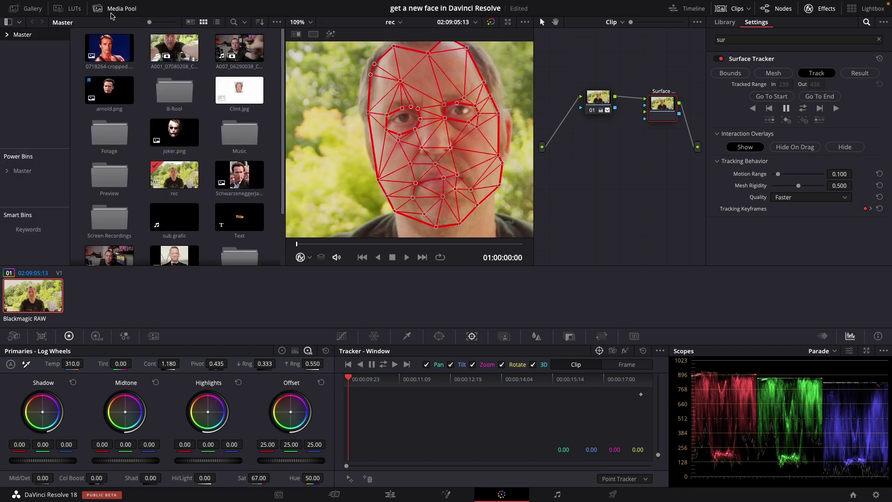
pyautogui.scroll(-2, 171, 186)
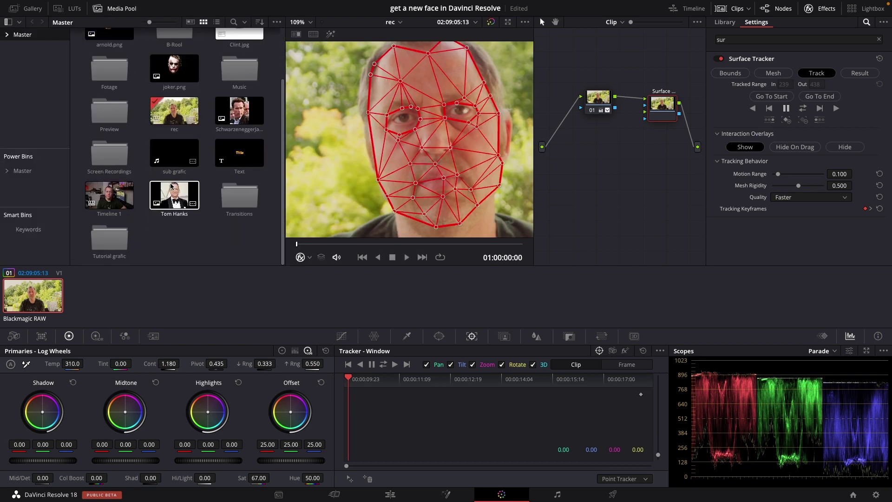
pyautogui.moveTo(171, 186); pyautogui.dragTo(596, 227)
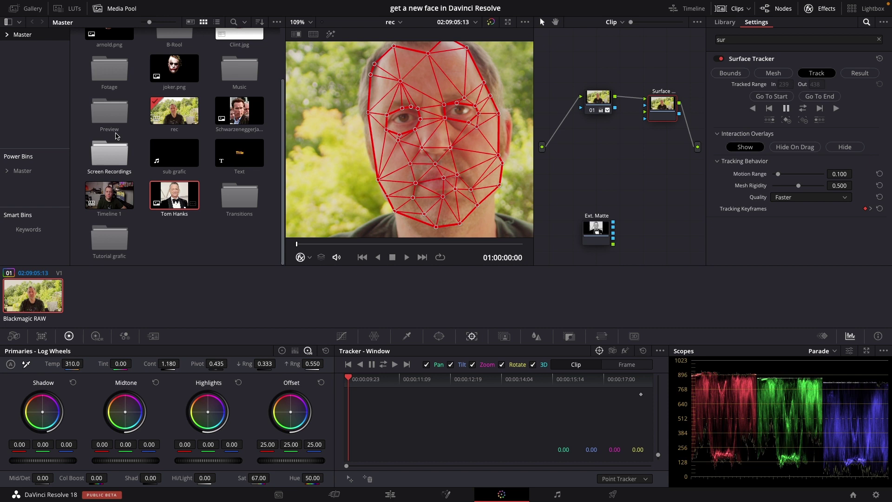
pyautogui.click(112, 11)
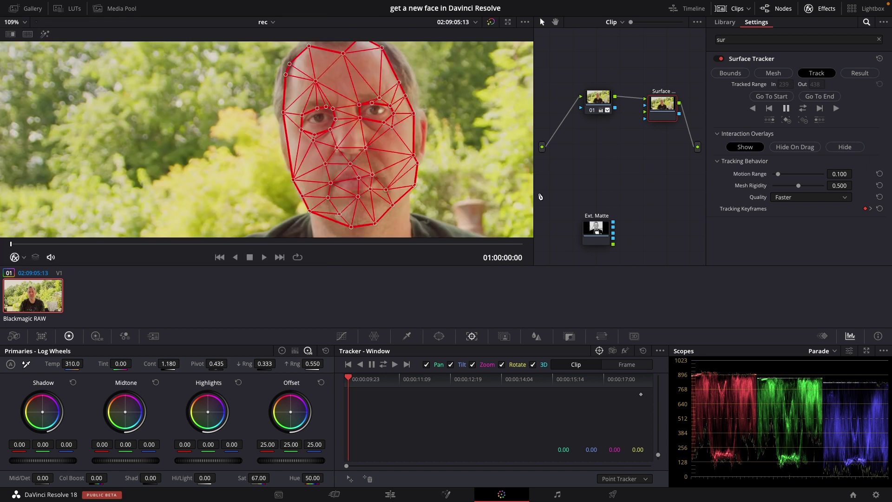
pyautogui.click(599, 239)
pyautogui.moveTo(598, 240); pyautogui.dragTo(644, 113)
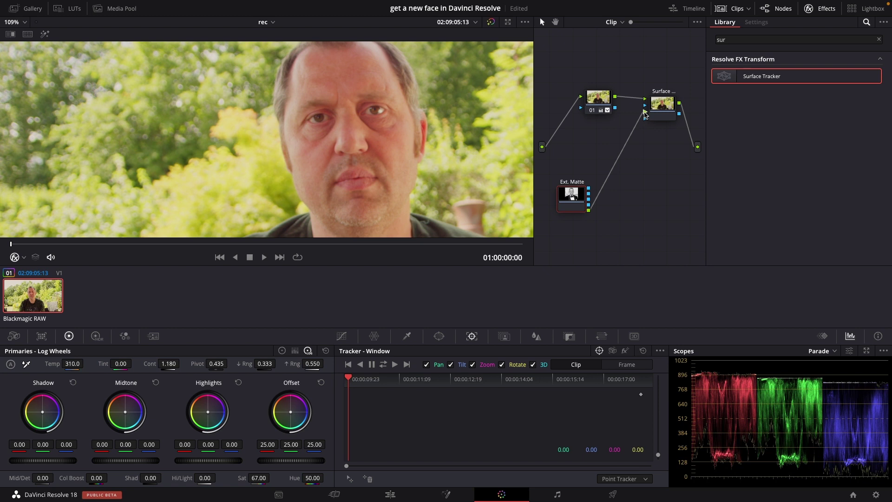
# Feed the Tom Hanks matte into the Surface Tracker and show its Result settings.
pyautogui.moveTo(645, 113); pyautogui.dragTo(645, 112)
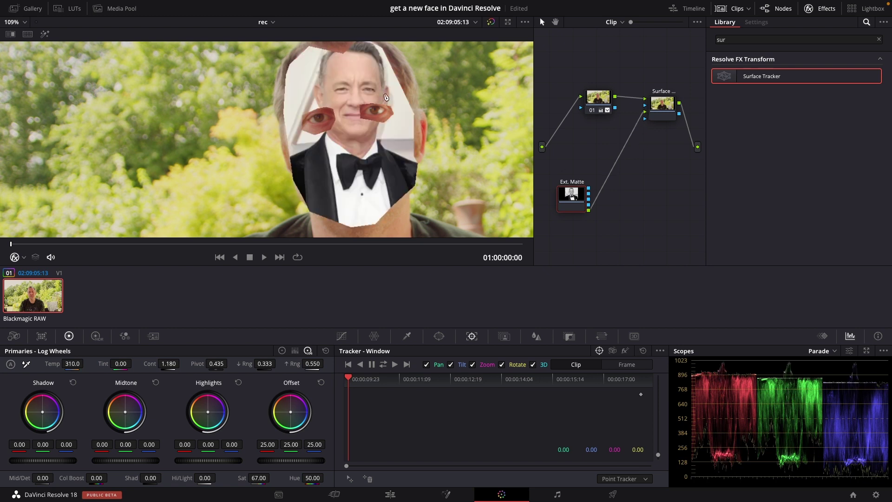
pyautogui.click(659, 105)
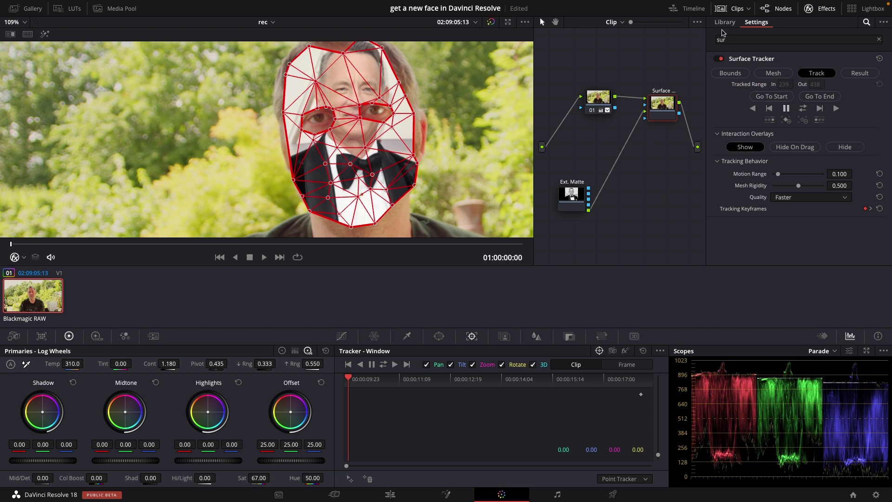
pyautogui.click(850, 75)
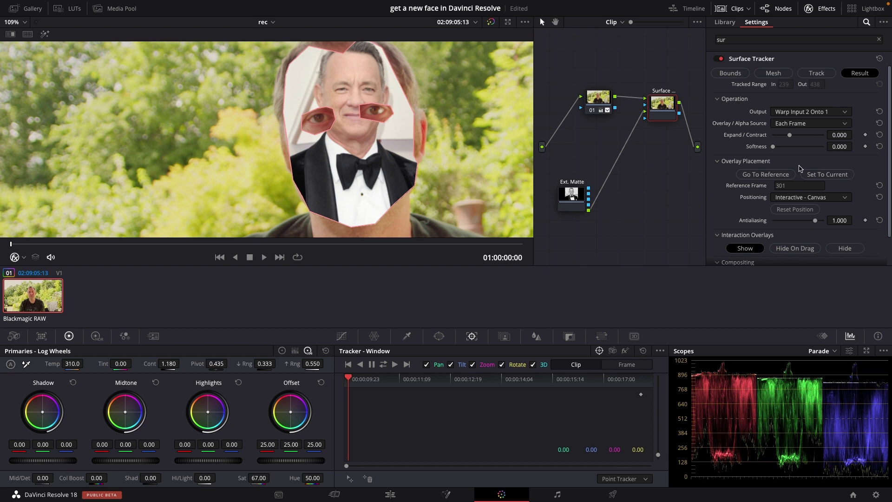
pyautogui.scroll(-2, 800, 168)
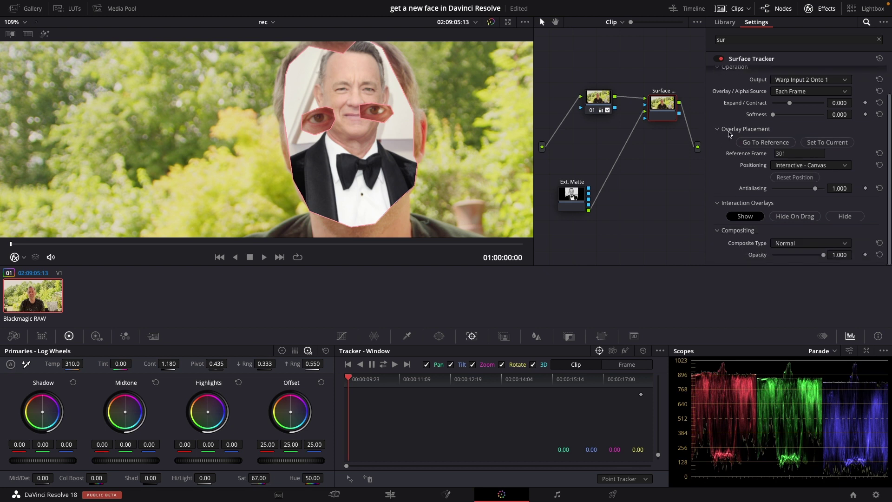
# Jump to the reference frame and set overlay Positioning to Sliders.
pyautogui.click(783, 145)
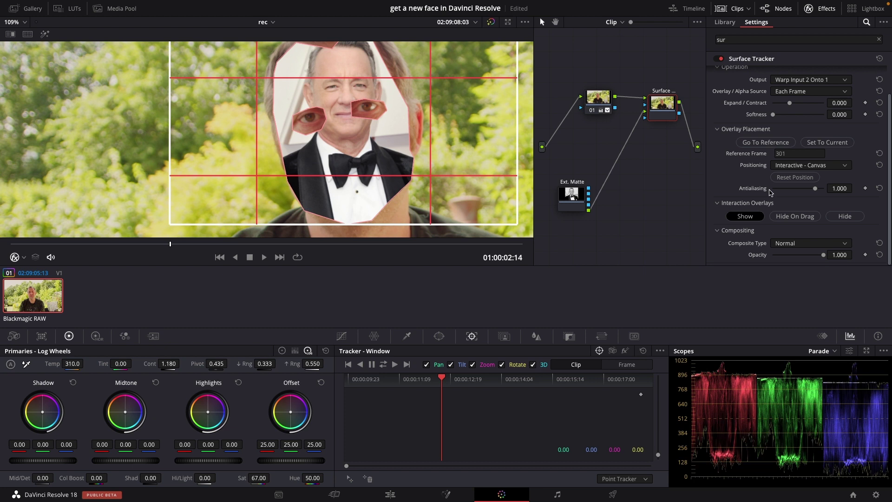
pyautogui.click(805, 166)
pyautogui.click(804, 181)
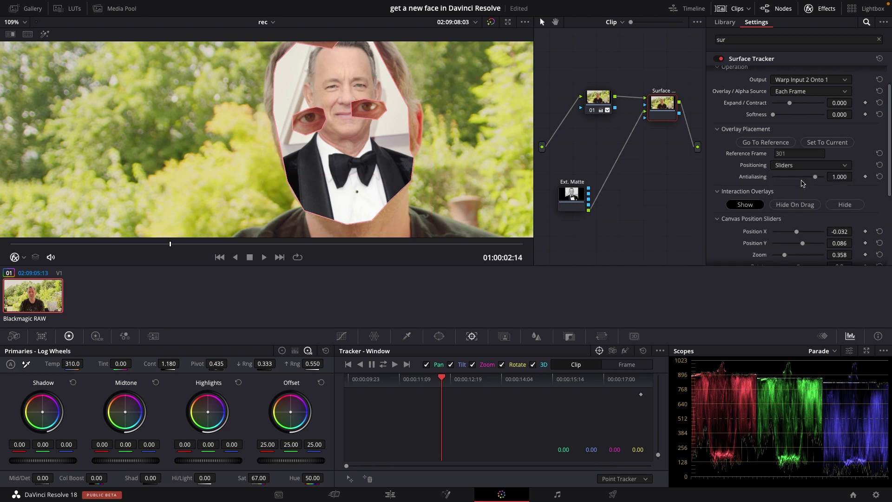
pyautogui.scroll(-3, 793, 176)
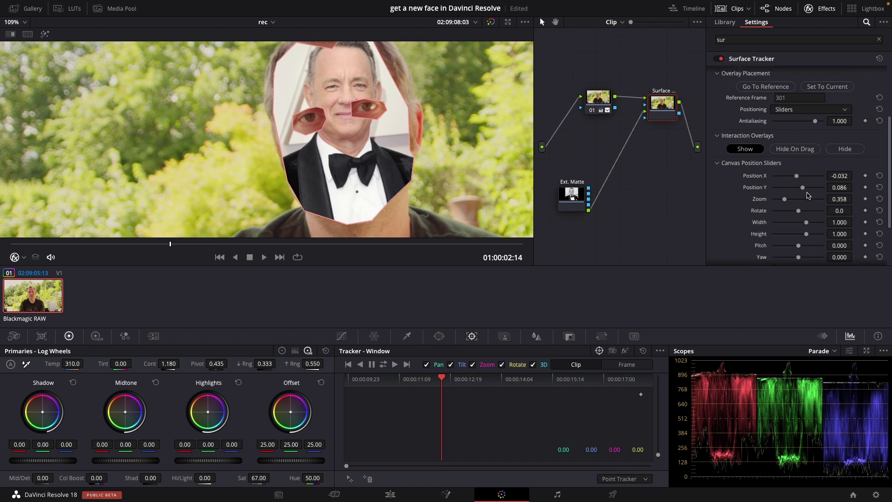
# Adjust the overlaid face to zoom 0.823, width 0.942, height 1.013 and rotation -1.0.
pyautogui.moveTo(788, 201); pyautogui.dragTo(799, 214)
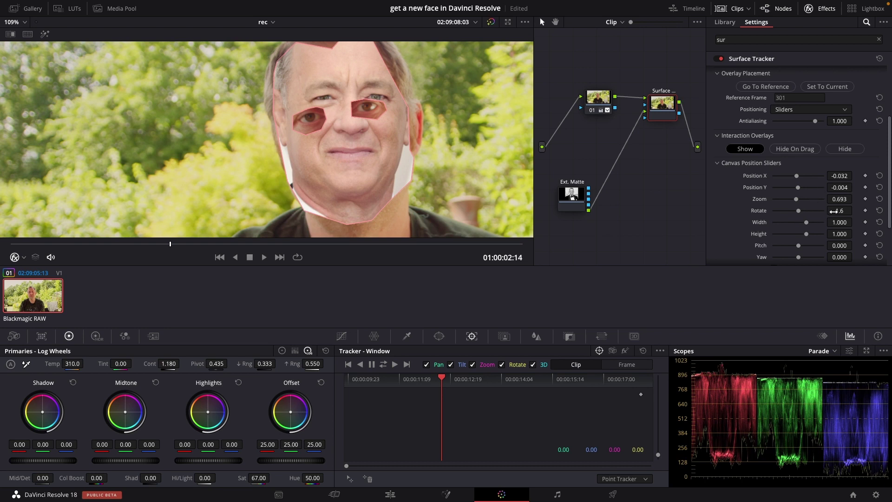
pyautogui.moveTo(798, 190); pyautogui.dragTo(801, 202)
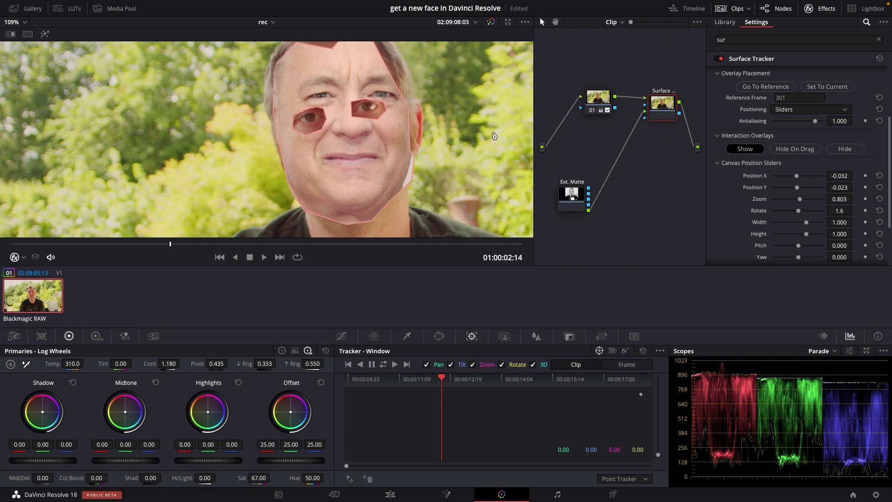
pyautogui.moveTo(798, 179); pyautogui.dragTo(795, 192)
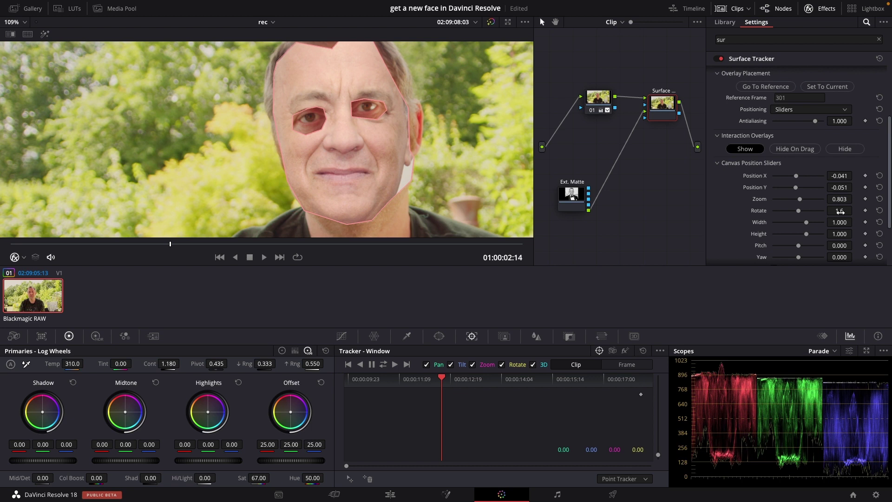
pyautogui.moveTo(855, 211); pyautogui.dragTo(855, 210)
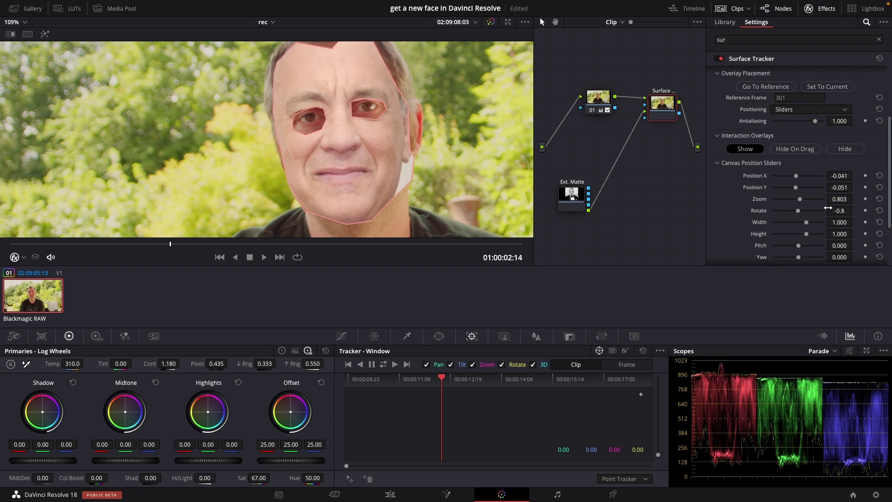
pyautogui.moveTo(800, 198); pyautogui.dragTo(856, 186)
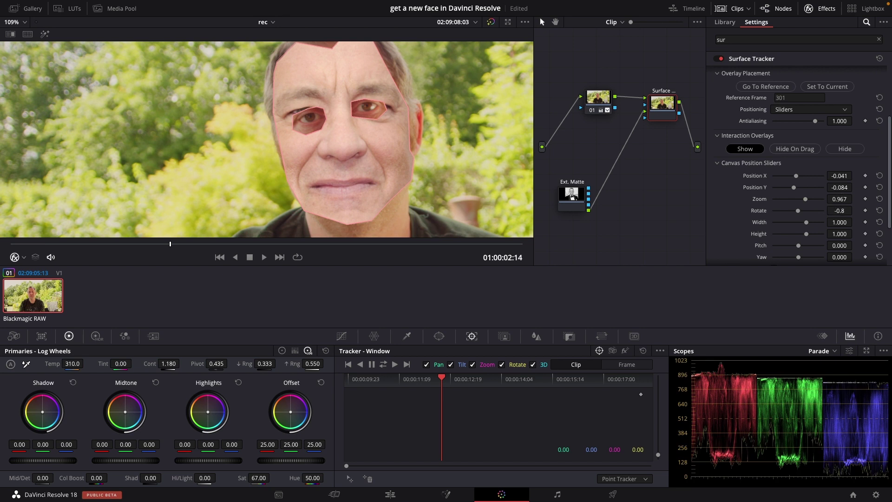
pyautogui.moveTo(855, 210); pyautogui.dragTo(855, 210)
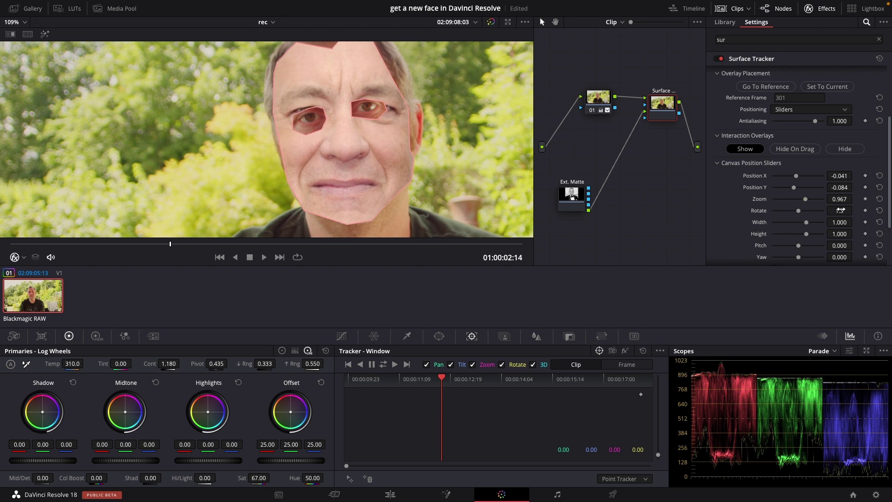
pyautogui.scroll(-3, 839, 208)
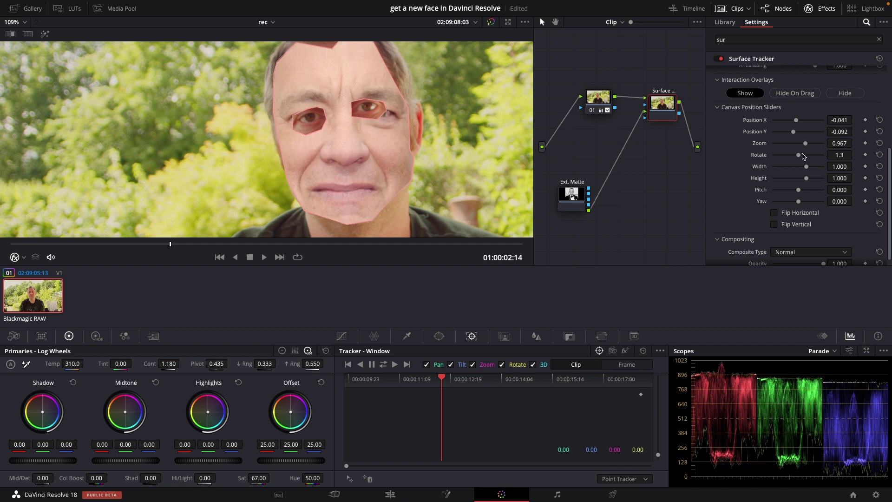
pyautogui.moveTo(843, 155); pyautogui.dragTo(855, 154)
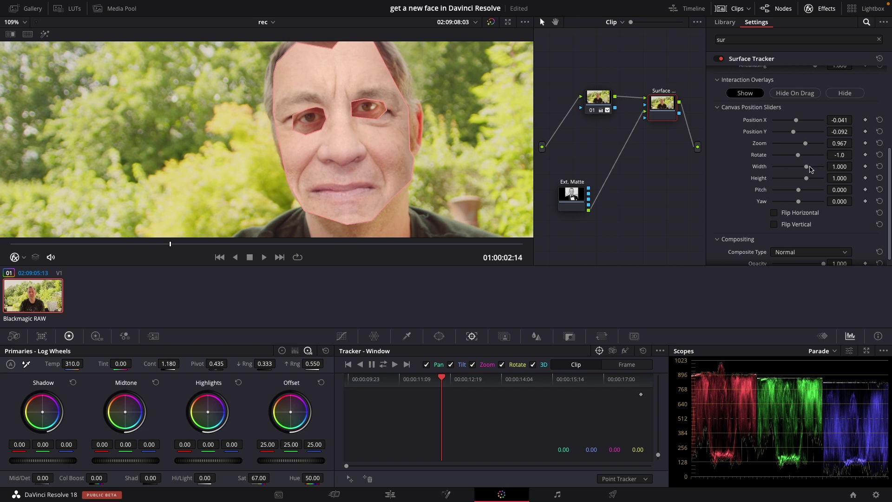
pyautogui.moveTo(855, 166); pyautogui.dragTo(855, 166)
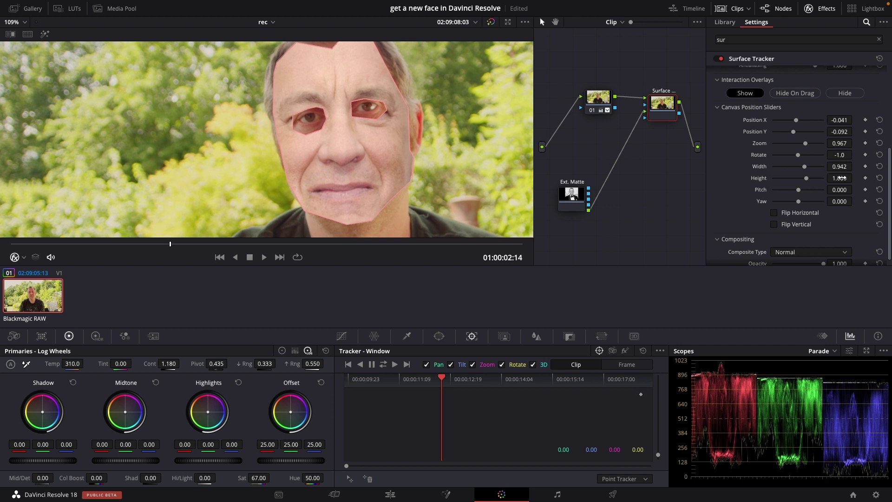
pyautogui.moveTo(855, 178); pyautogui.dragTo(855, 178)
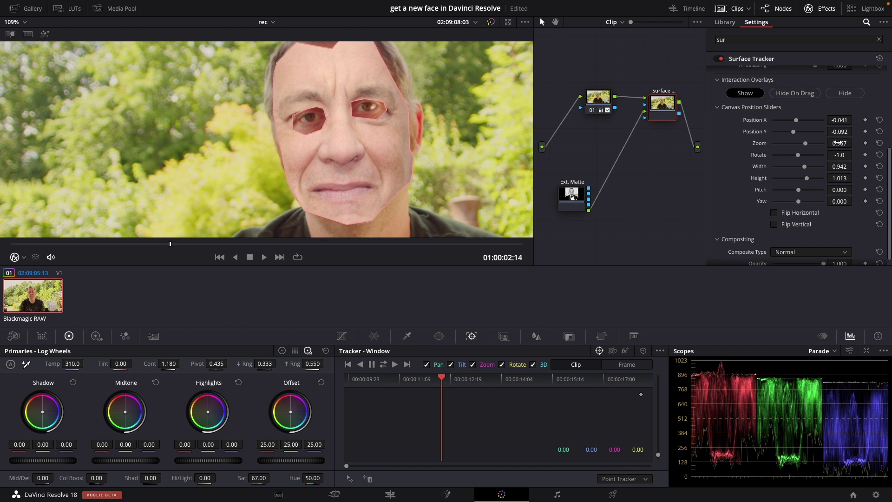
pyautogui.moveTo(838, 143); pyautogui.dragTo(855, 120)
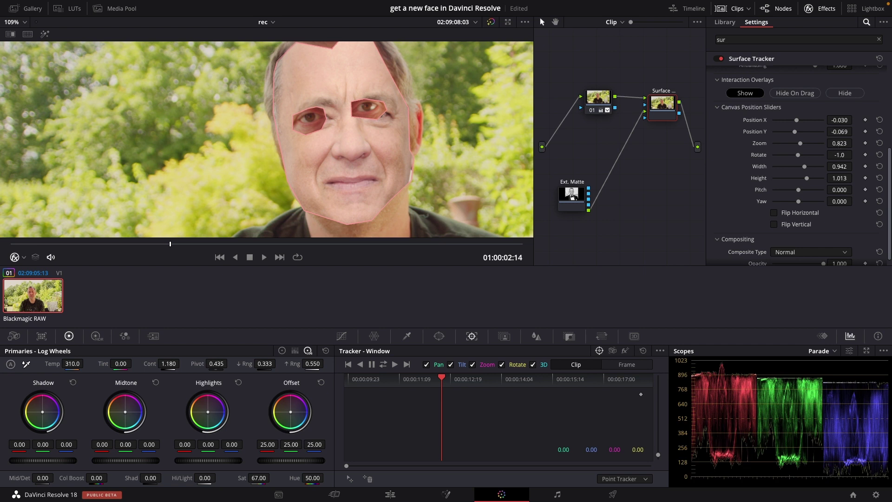
# Set Rotate -7.5, Position X -0.027, Y -0.062, Zoom 0.847 and Width 0.979.
pyautogui.moveTo(869, 155); pyautogui.dragTo(855, 120)
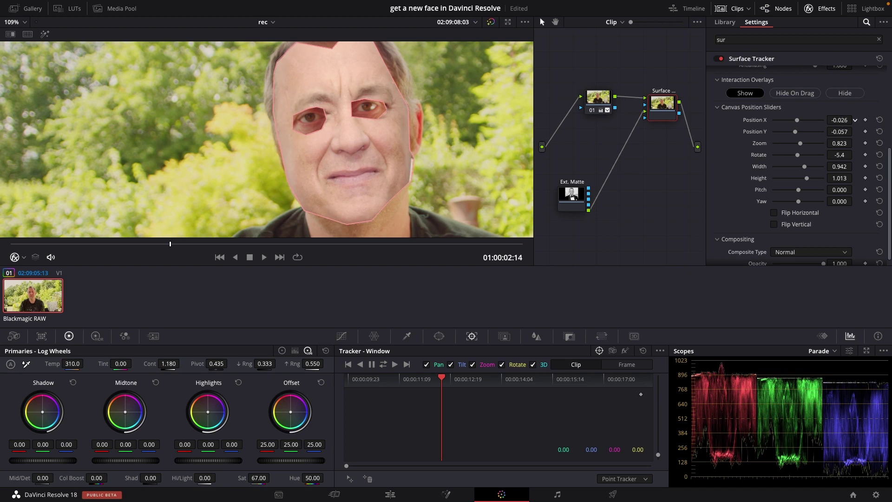
pyautogui.scroll(1, 855, 119)
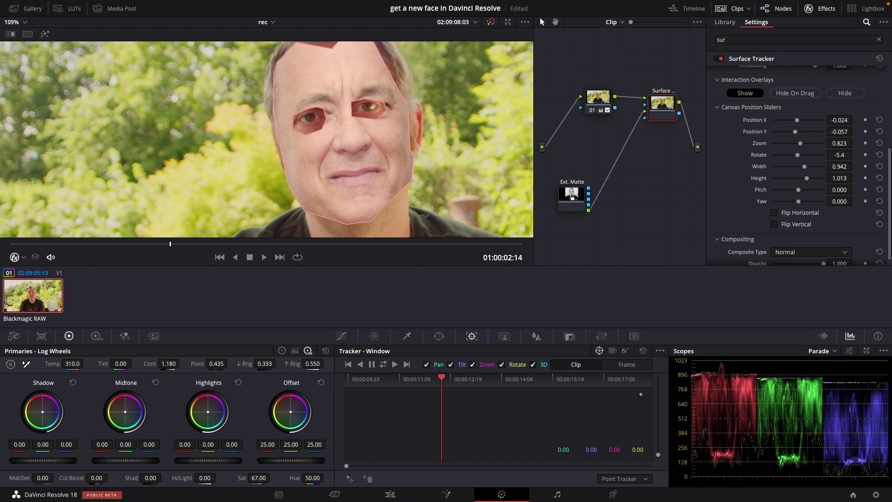
pyautogui.scroll(-2, 855, 154)
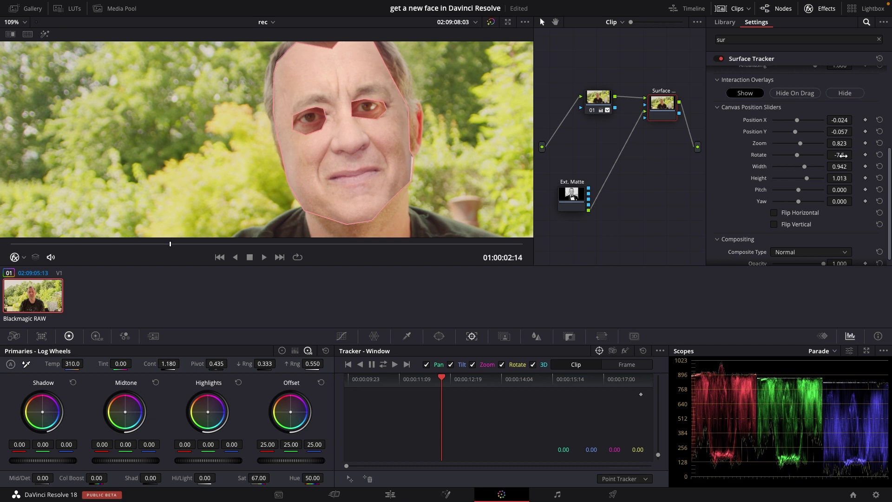
pyautogui.scroll(1, 840, 133)
pyautogui.scroll(-3, 838, 119)
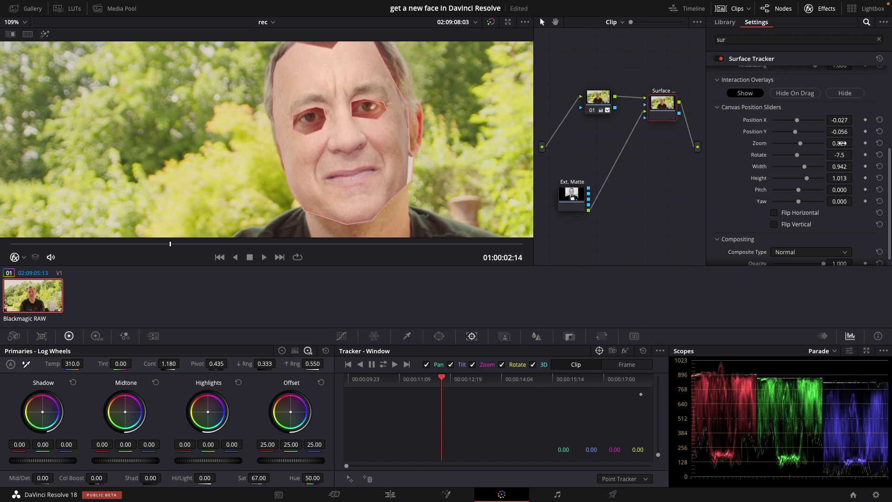
pyautogui.scroll(3, 855, 143)
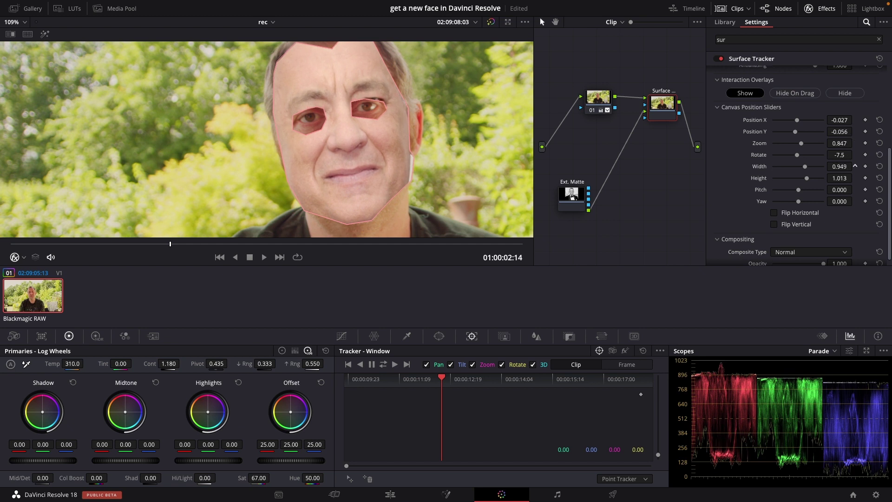
pyautogui.scroll(3, 855, 166)
pyautogui.scroll(-3, 855, 131)
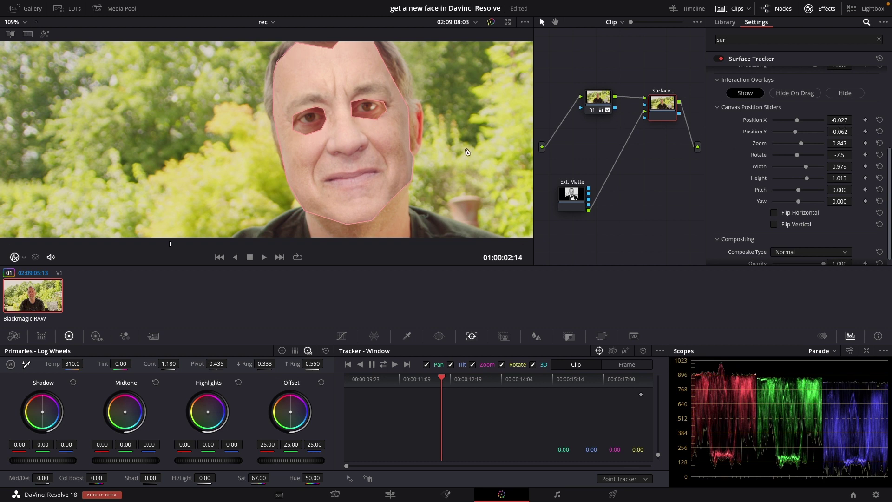
pyautogui.scroll(-3, 467, 155)
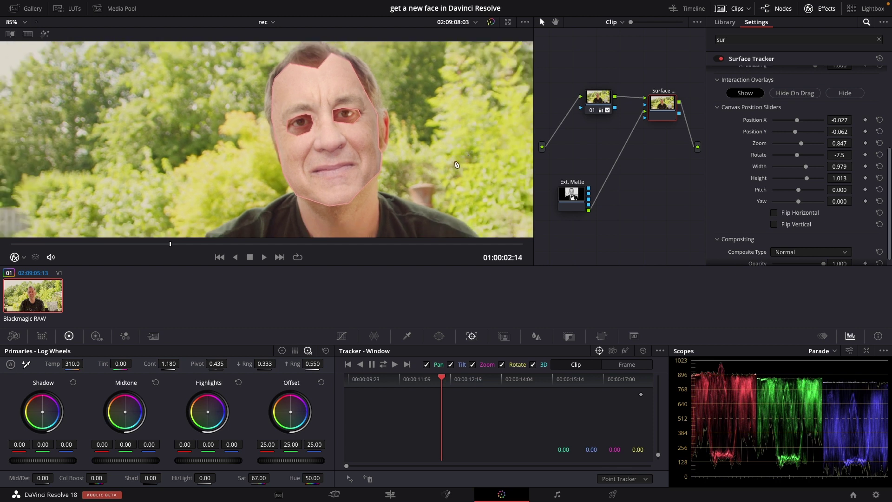
# Set the pasted face's edge Softness to 0.486 and hide the viewer's FX overlay.
pyautogui.press('space')
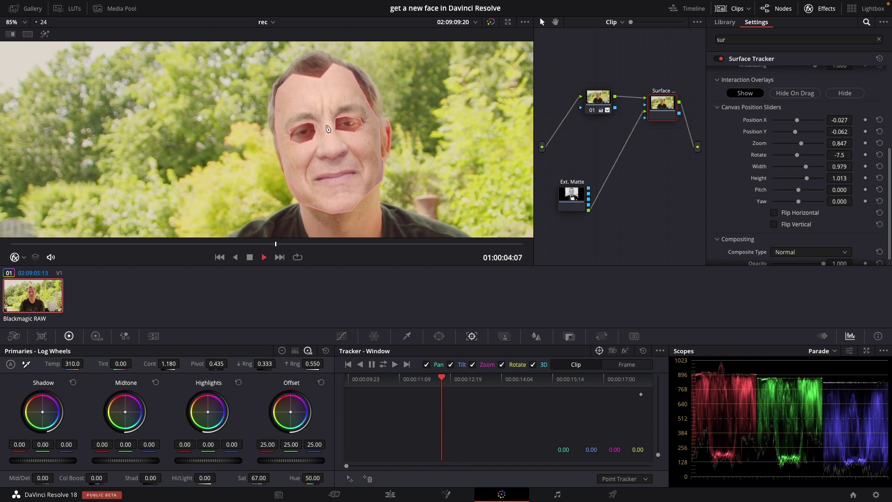
pyautogui.press('space')
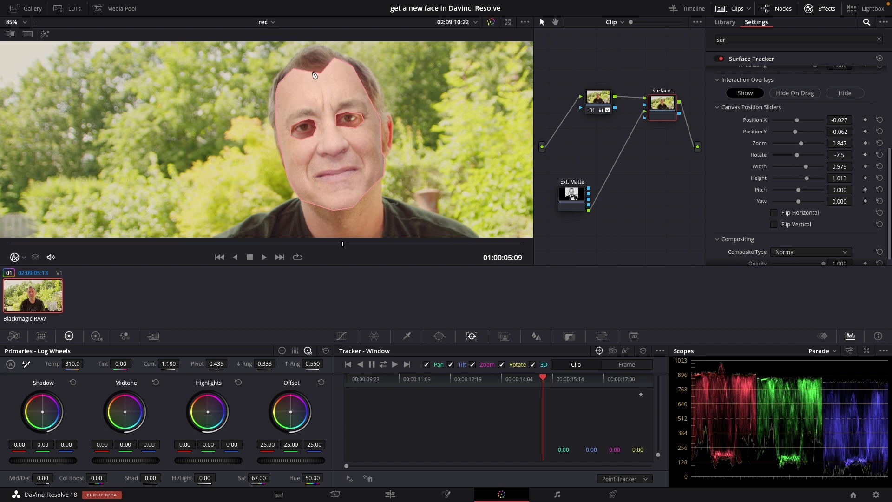
pyautogui.scroll(-1, 761, 208)
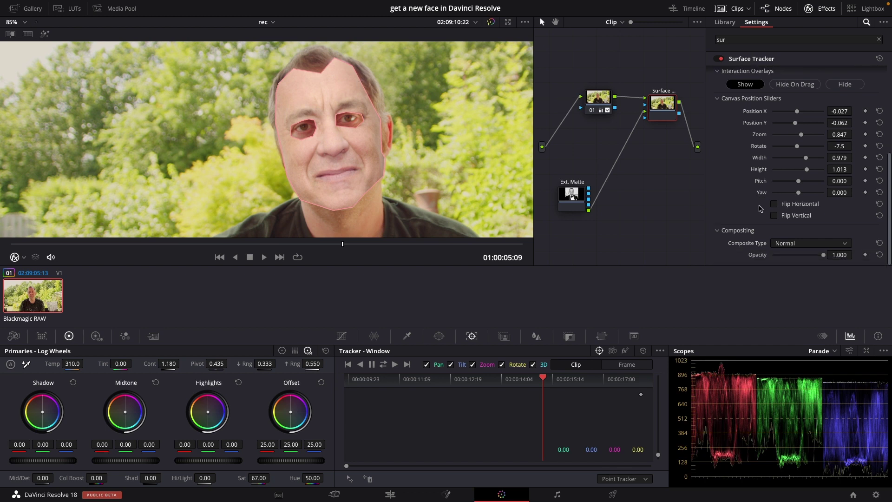
pyautogui.scroll(6, 761, 209)
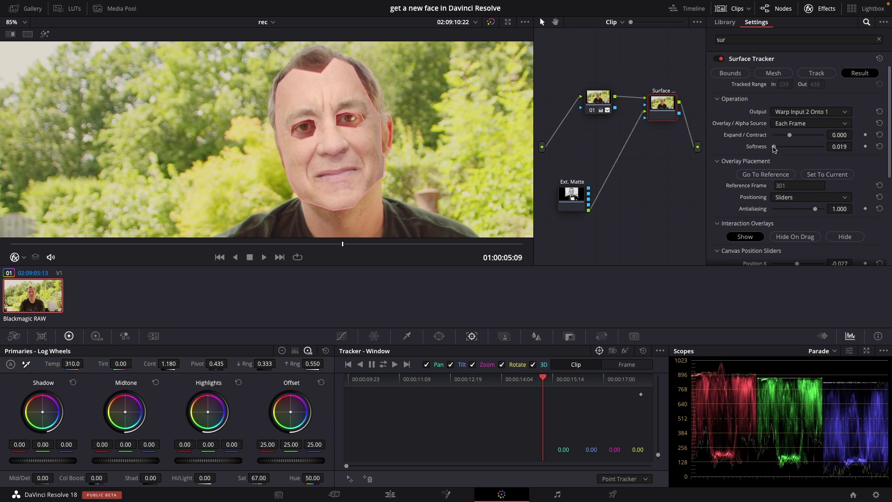
pyautogui.moveTo(774, 149); pyautogui.dragTo(798, 150)
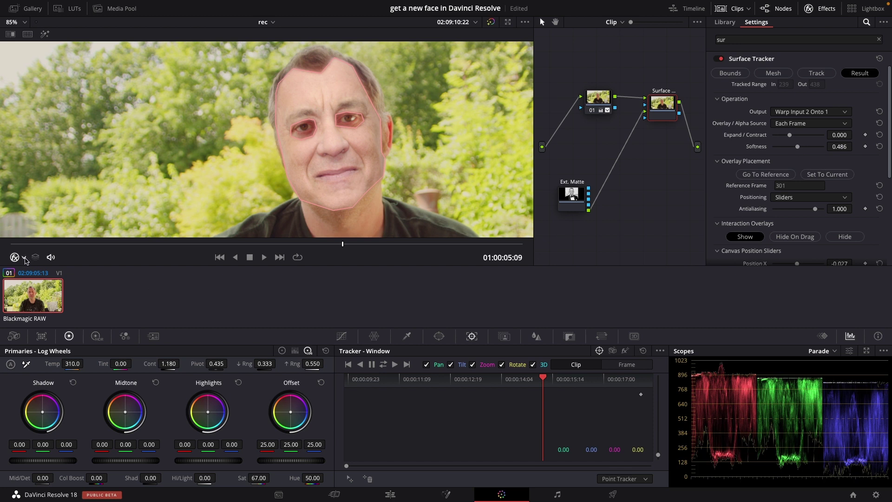
pyautogui.click(24, 258)
pyautogui.click(44, 272)
pyautogui.moveTo(798, 147)
pyautogui.mouseDown()
pyautogui.moveTo(810, 148)
pyautogui.moveTo(792, 140)
pyautogui.mouseUp()
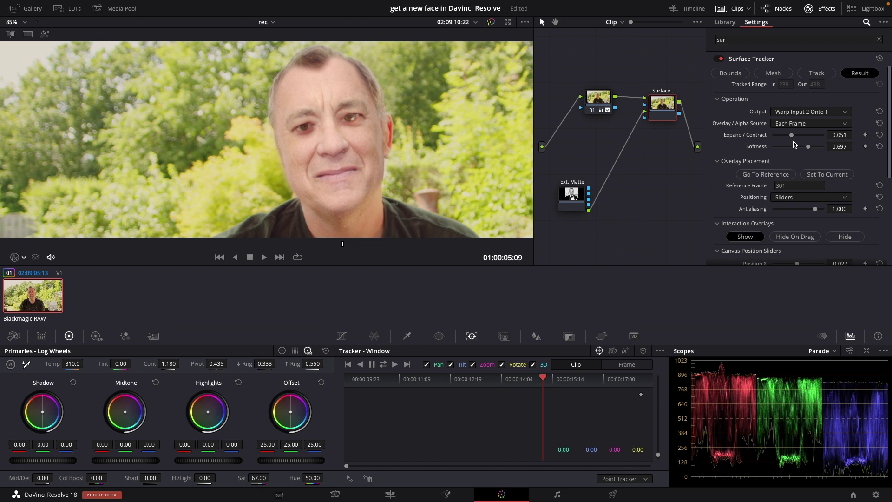
pyautogui.moveTo(809, 148); pyautogui.dragTo(798, 148)
# Play back the clip to review the blended swapped face.
pyautogui.press('space')
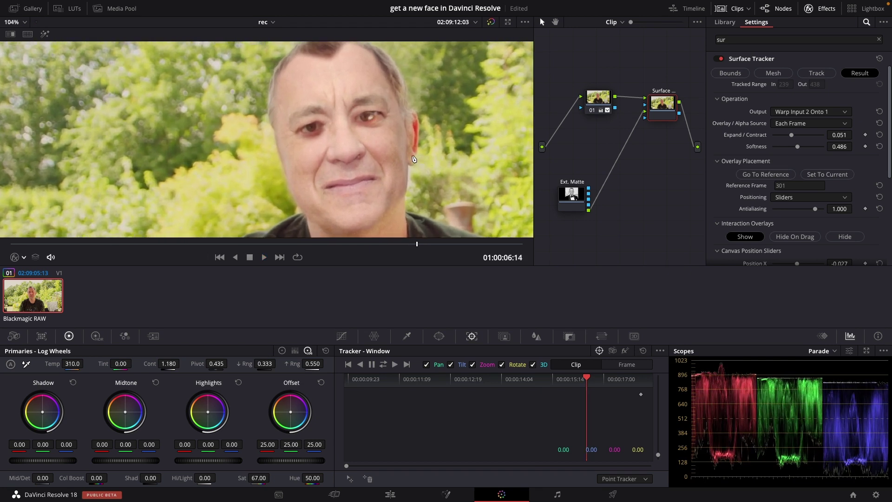
pyautogui.scroll(-4, 415, 159)
pyautogui.press('space')
pyautogui.press('space')
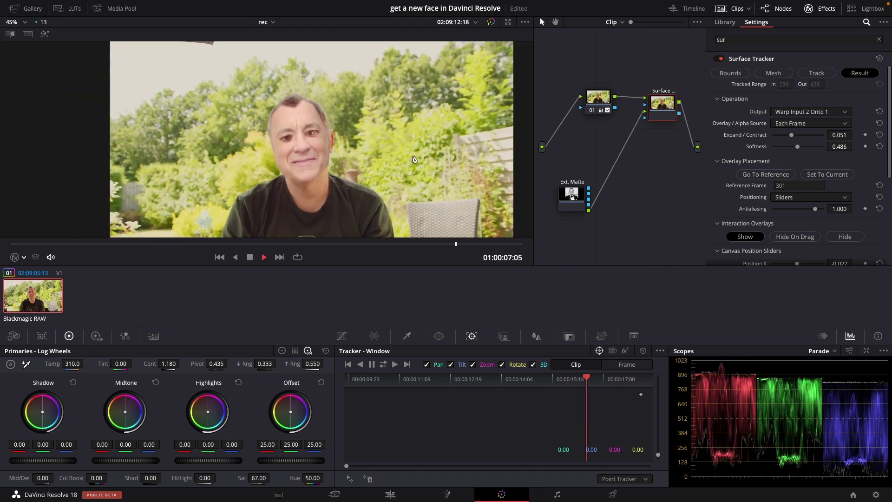
pyautogui.press('space')
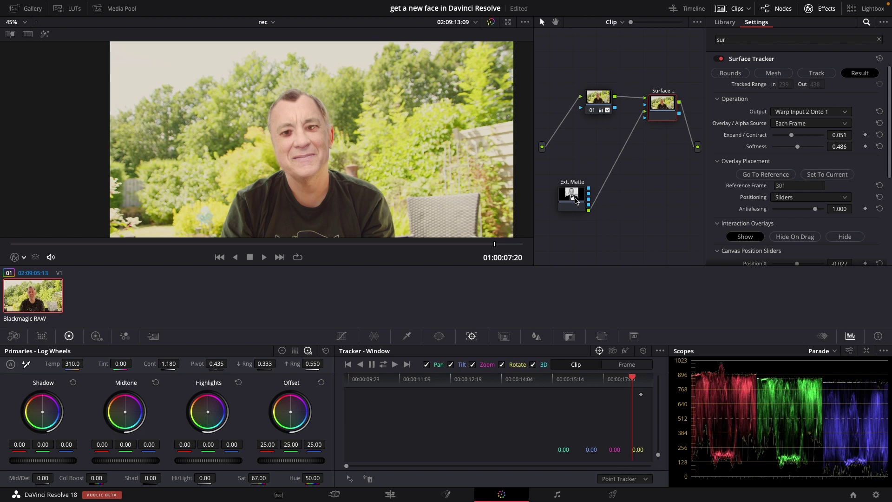
# Add serial node 04 between the Ext. Matte and the Surface Tracker.
pyautogui.click(576, 201)
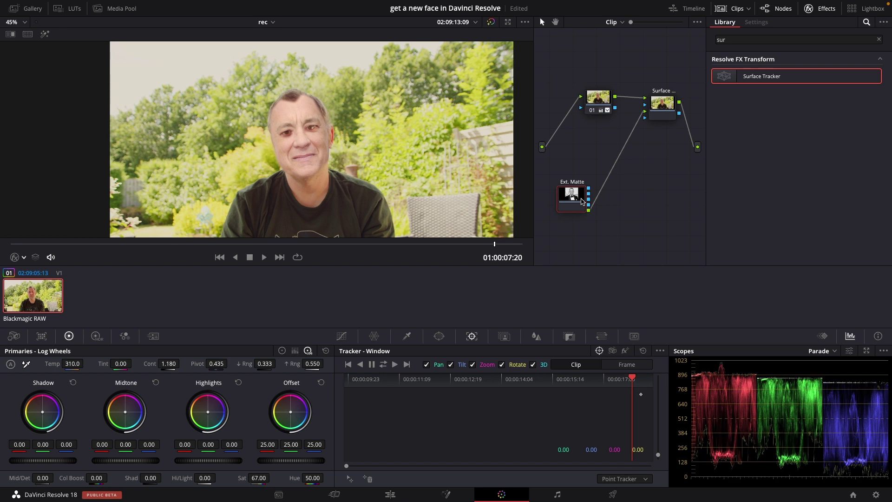
pyautogui.hotkey('alt', 's')
pyautogui.moveTo(620, 197); pyautogui.dragTo(644, 198)
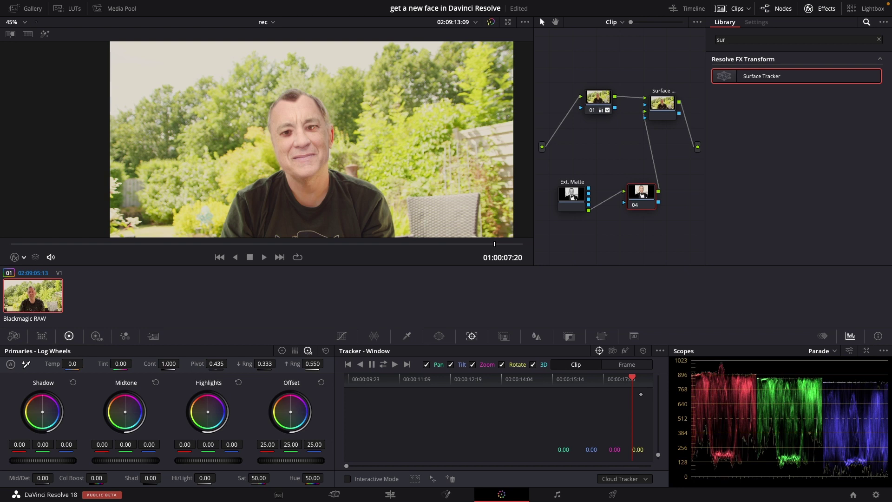
# Set Saturation 44.50, Color Boost 23.00, Tint 14.00 and Temp 220.0 on node 04.
pyautogui.moveTo(258, 478); pyautogui.dragTo(249, 478)
pyautogui.scroll(3, 340, 199)
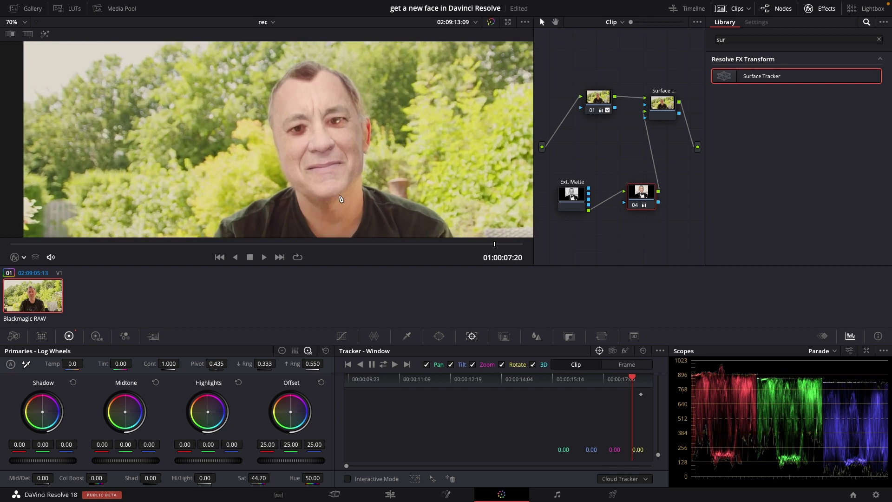
pyautogui.scroll(1, 341, 199)
pyautogui.scroll(1, 372, 184)
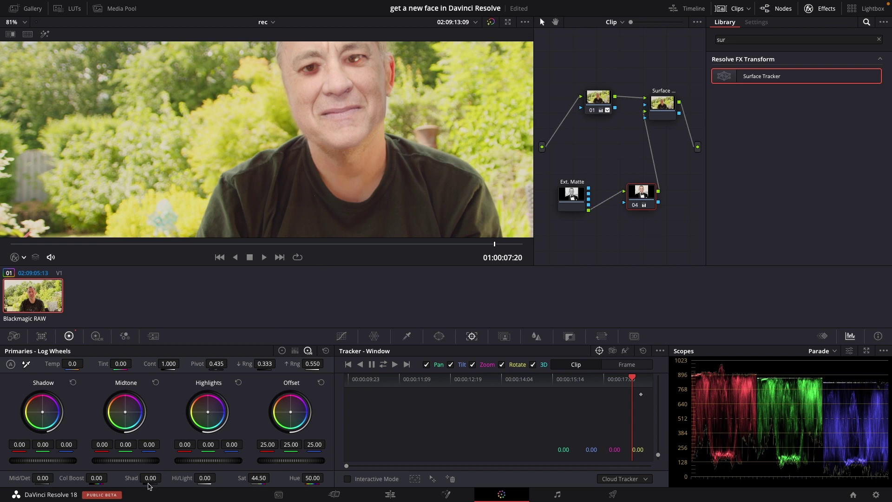
pyautogui.moveTo(97, 478); pyautogui.dragTo(110, 477)
pyautogui.moveTo(121, 364); pyautogui.dragTo(134, 363)
pyautogui.moveTo(73, 364); pyautogui.dragTo(86, 363)
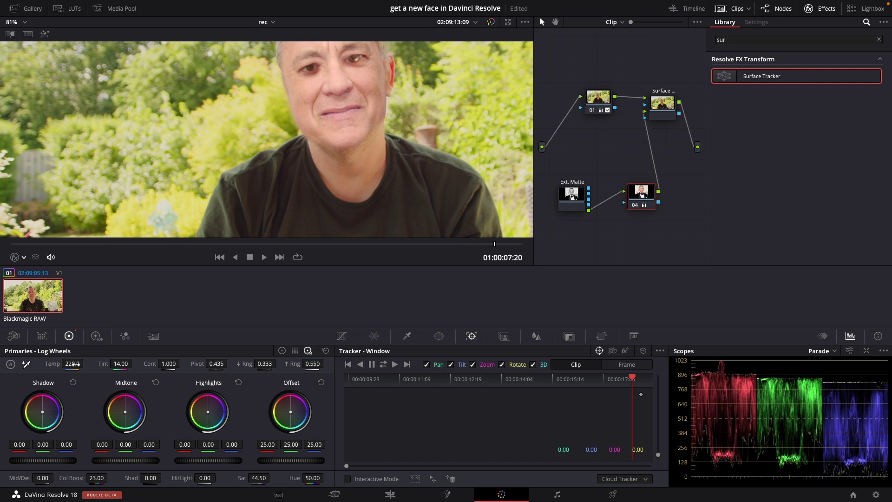
pyautogui.scroll(-4, 316, 176)
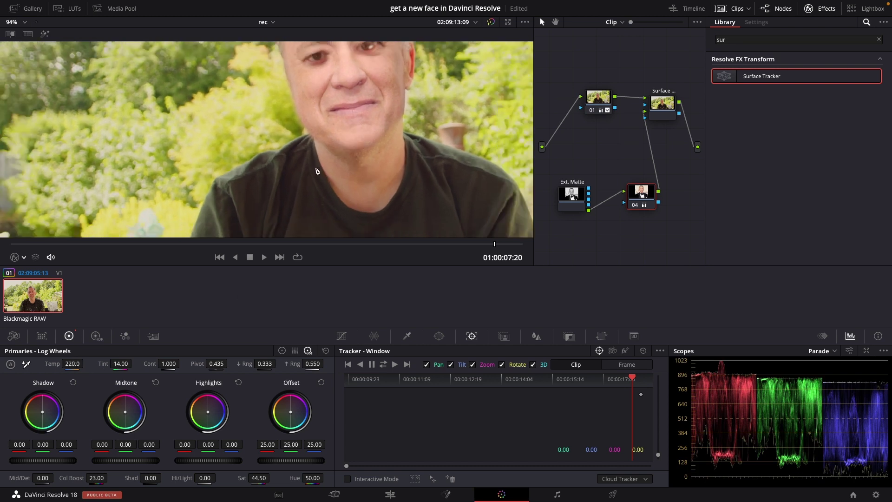
pyautogui.scroll(-2, 315, 179)
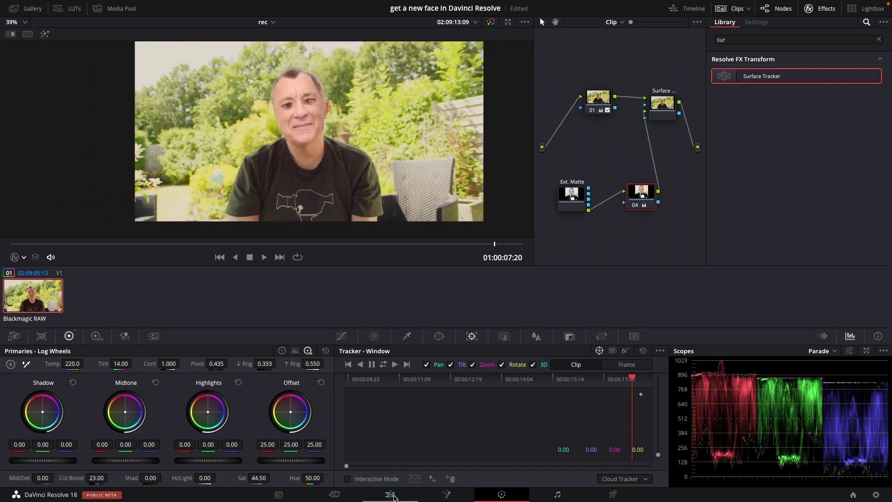
# Play the face-swapped clip on the Edit page from the start, scrubbing back to rewatch its opening seconds.
pyautogui.click(390, 494)
pyautogui.press('Home')
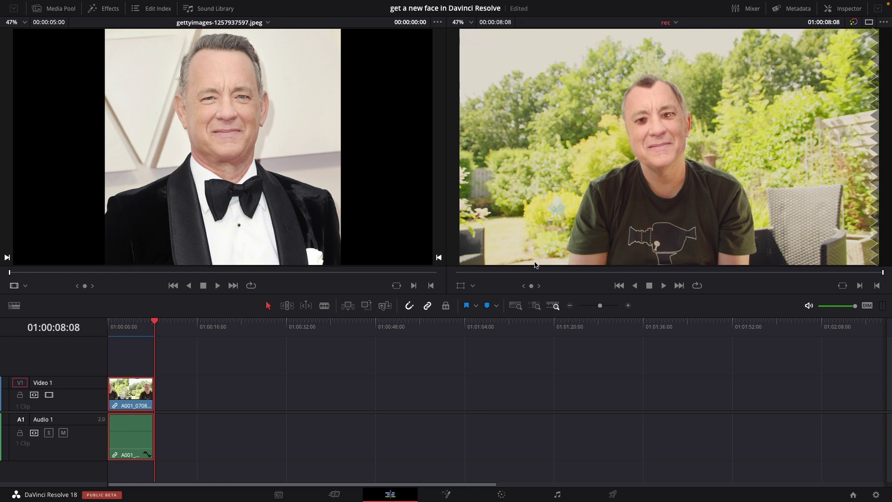
pyautogui.click(501, 274)
pyautogui.moveTo(502, 281); pyautogui.dragTo(469, 283)
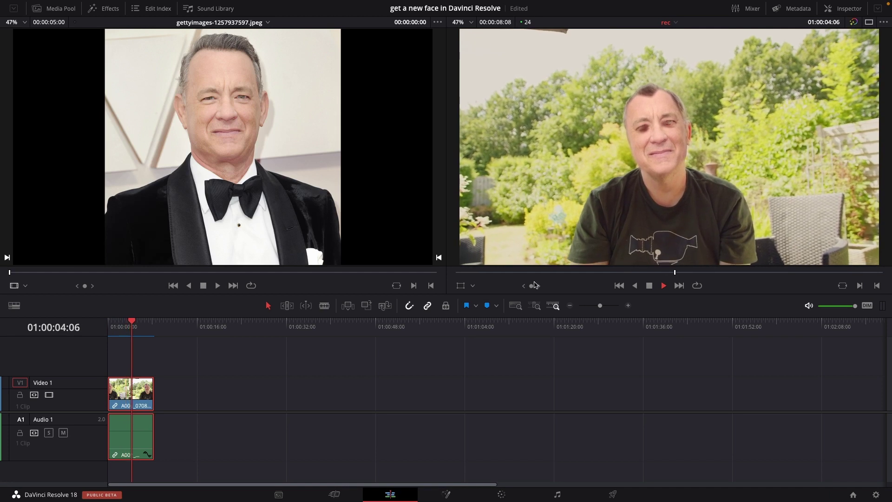
pyautogui.click(506, 273)
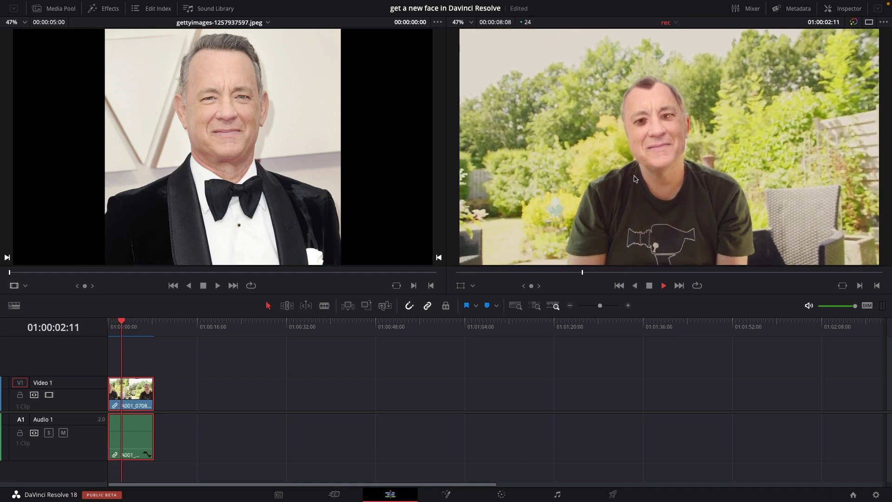
pyautogui.click(532, 274)
pyautogui.moveTo(533, 274); pyautogui.dragTo(511, 275)
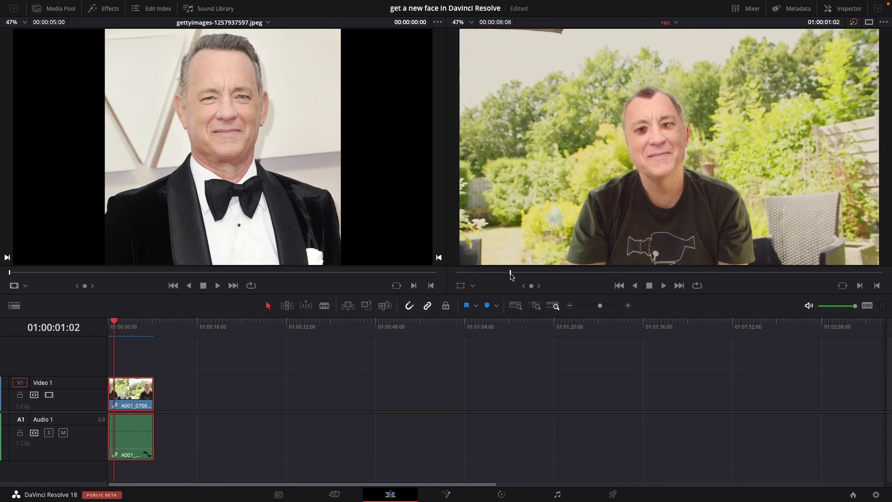